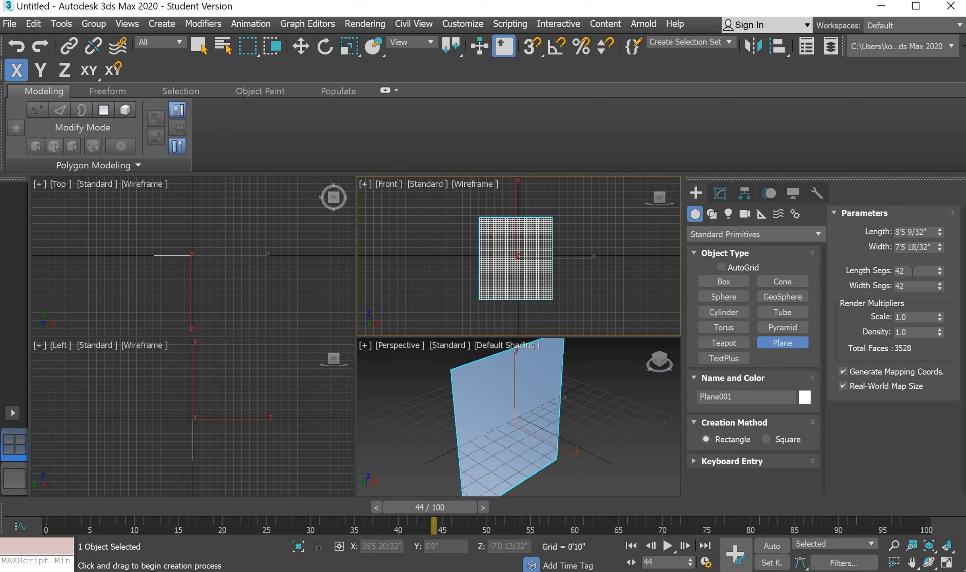
Step: Set the plane's length segments and width segments to 42 each
{"action": "double_click", "coordinate": [912, 272]}
{"action": "type", "text": "4"}
{"action": "key", "text": "Tab"}
{"action": "type", "text": "4"}
Step: Deselect the plane and turn on Edged Faces shading in the Perspective viewport
{"action": "scroll", "coordinate": [576, 425], "scroll_direction": "down", "scroll_amount": 2}
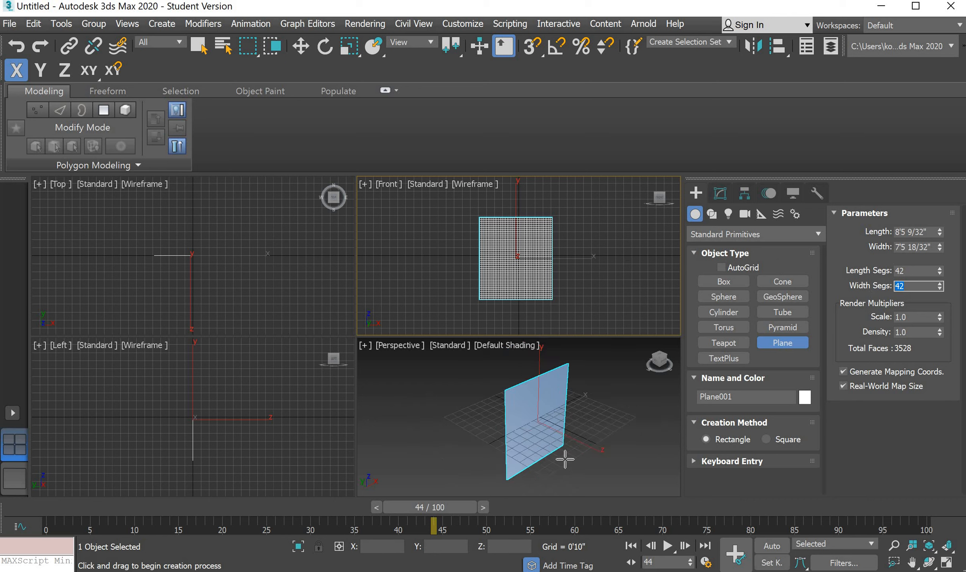
{"action": "scroll", "coordinate": [565, 460], "scroll_direction": "up", "scroll_amount": 2}
{"action": "scroll", "coordinate": [561, 453], "scroll_direction": "down", "scroll_amount": 2}
{"action": "scroll", "coordinate": [559, 455], "scroll_direction": "up", "scroll_amount": 2}
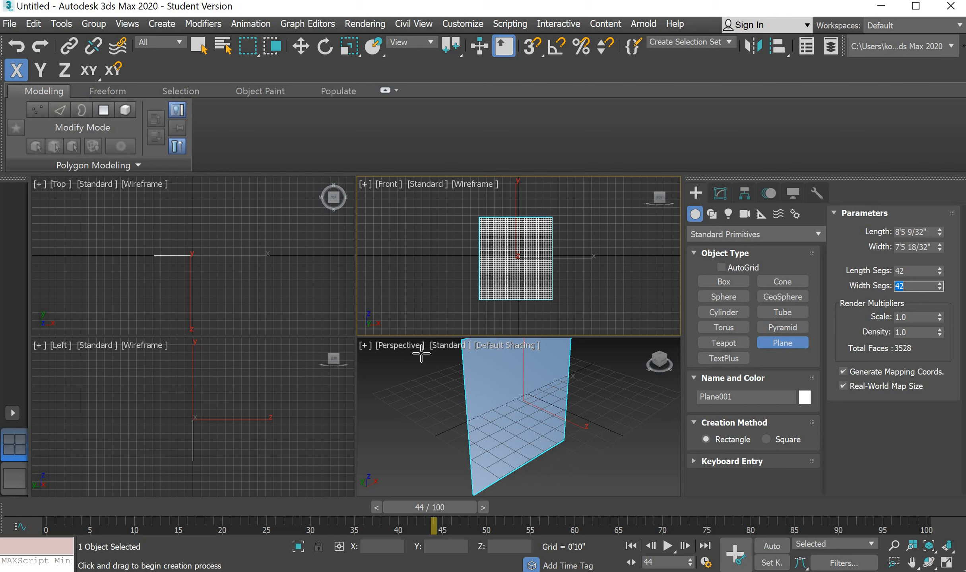
{"action": "left_click", "coordinate": [199, 46]}
{"action": "left_click", "coordinate": [451, 351]}
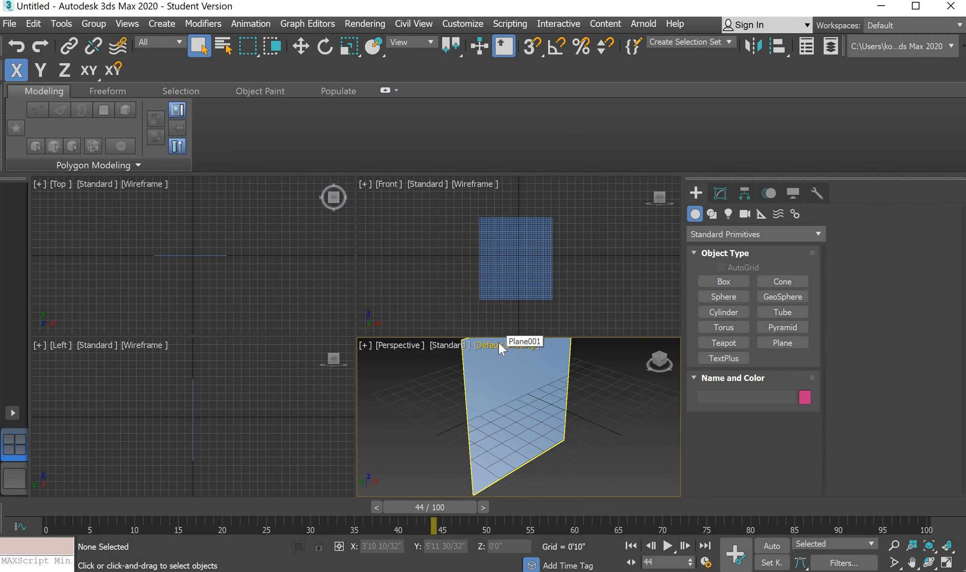
{"action": "left_click", "coordinate": [498, 342]}
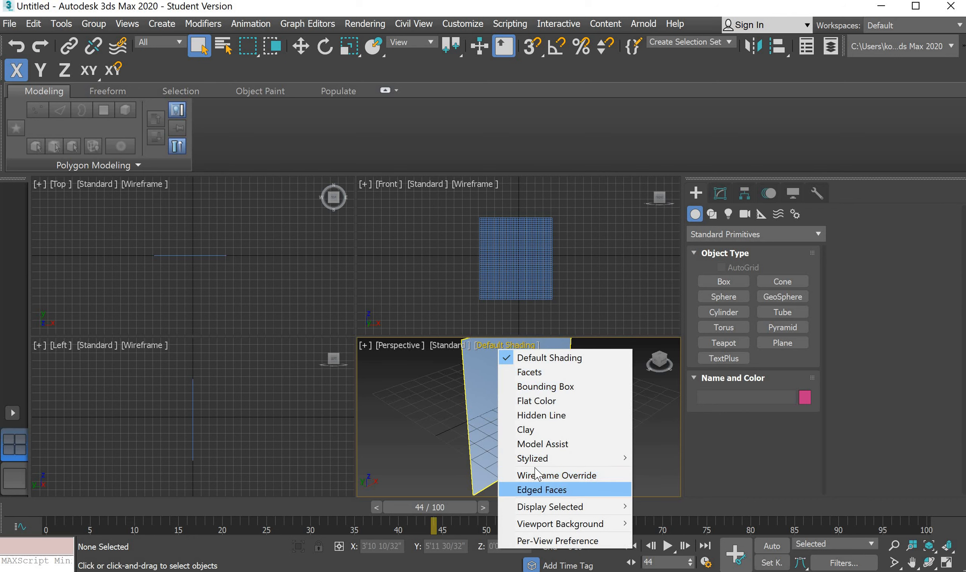
{"action": "left_click", "coordinate": [541, 490]}
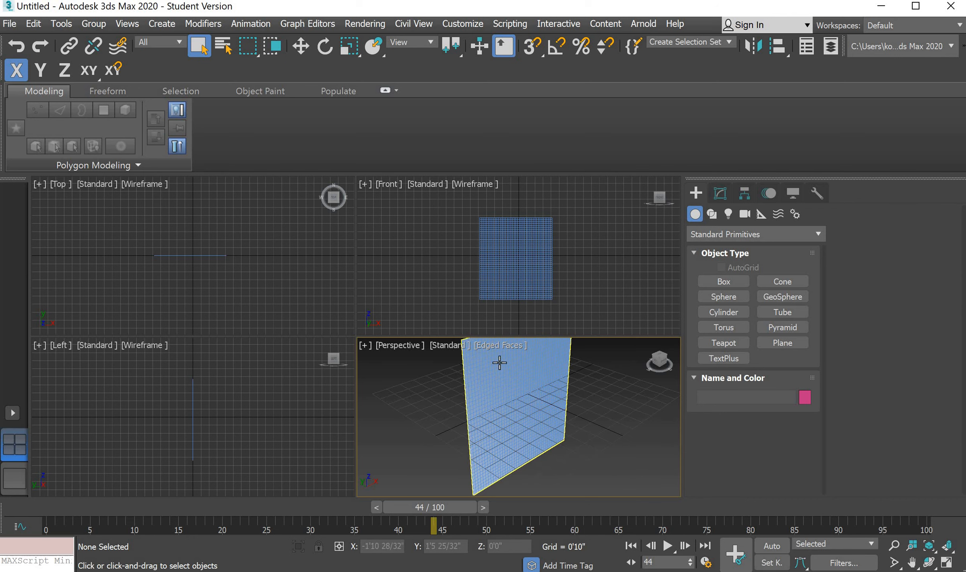
{"action": "scroll", "coordinate": [512, 414], "scroll_direction": "up", "scroll_amount": 5}
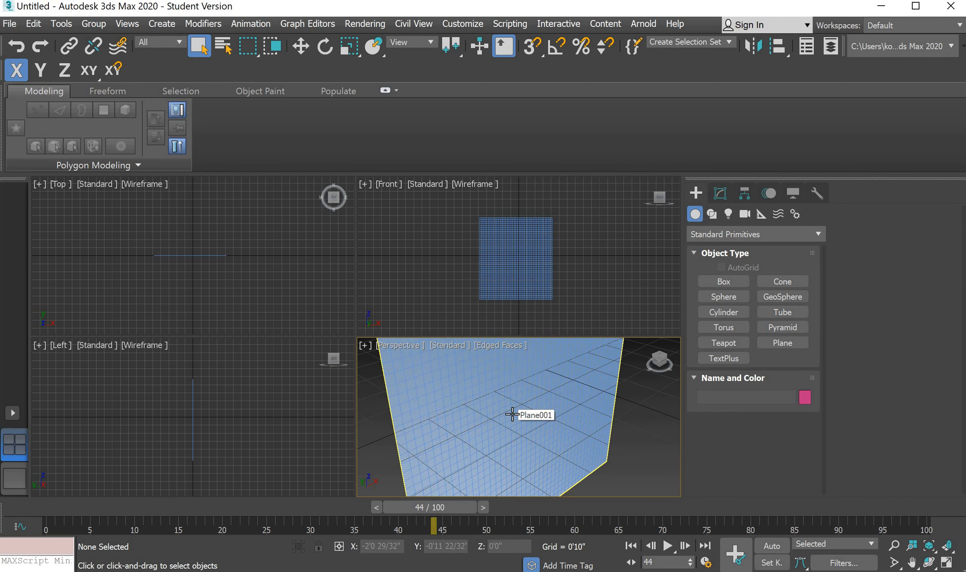
{"action": "scroll", "coordinate": [512, 414], "scroll_direction": "down", "scroll_amount": 4}
{"action": "scroll", "coordinate": [512, 414], "scroll_direction": "down", "scroll_amount": 4}
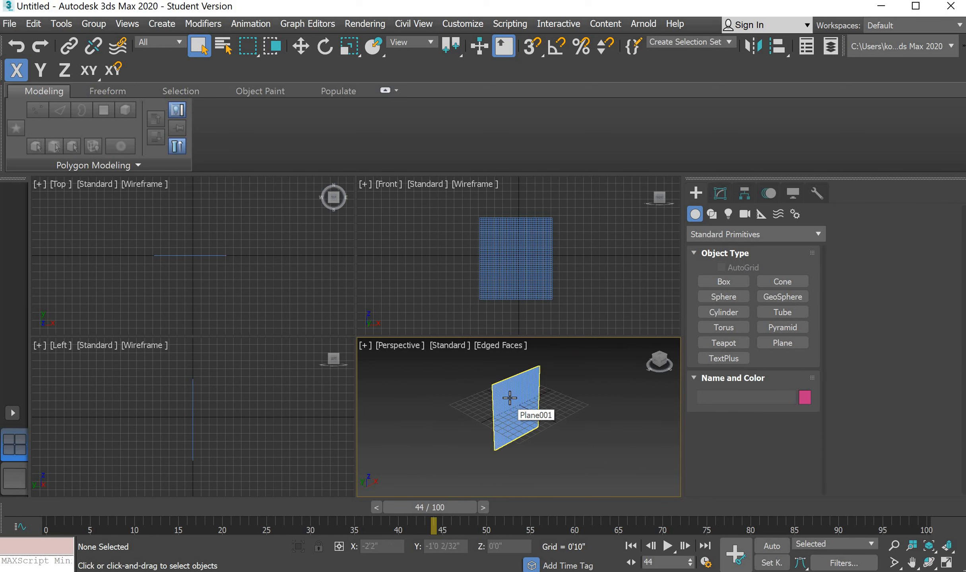
{"action": "scroll", "coordinate": [512, 414], "scroll_direction": "up", "scroll_amount": 4}
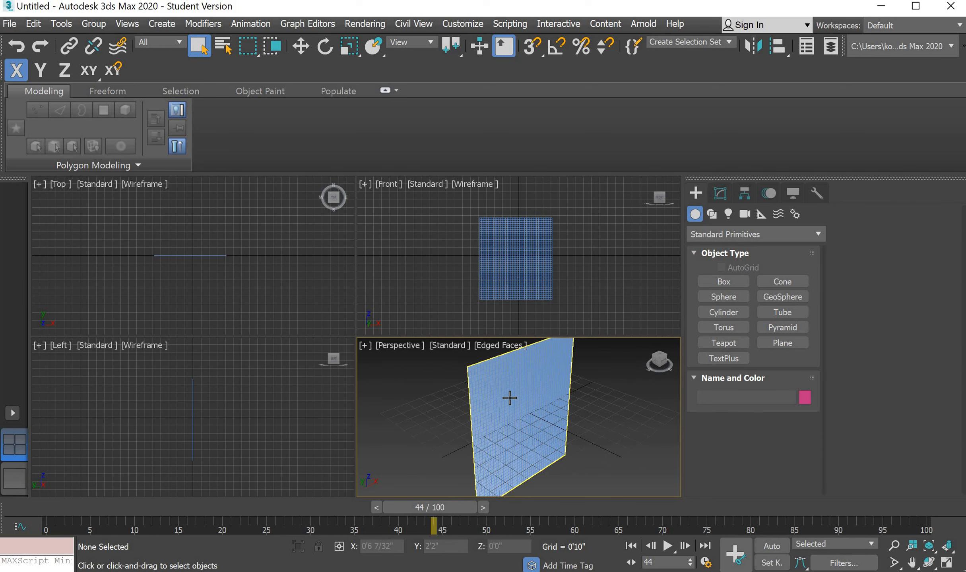
Step: Select the plane in the Front view and convert it to an Editable Poly
{"action": "left_click", "coordinate": [423, 222]}
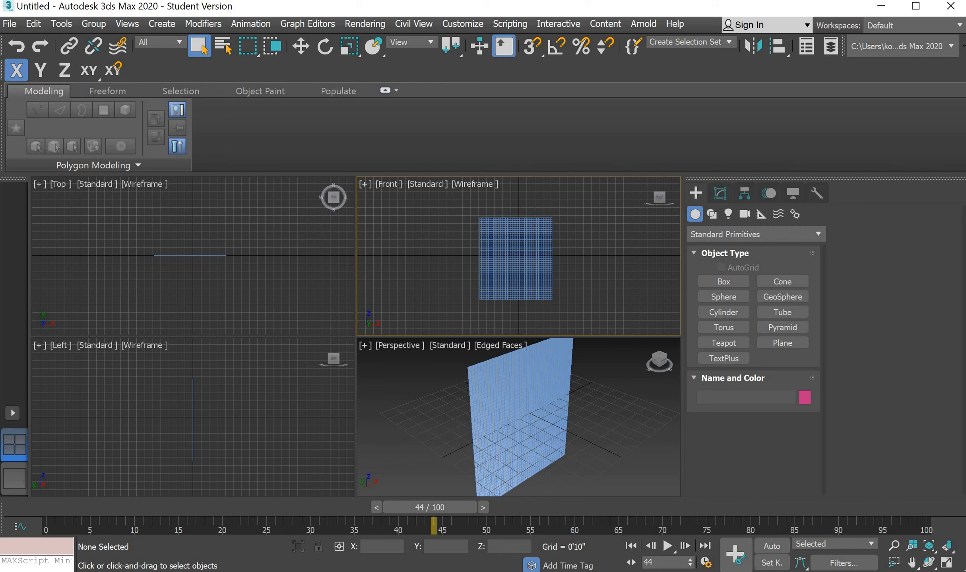
{"action": "left_click", "coordinate": [538, 267]}
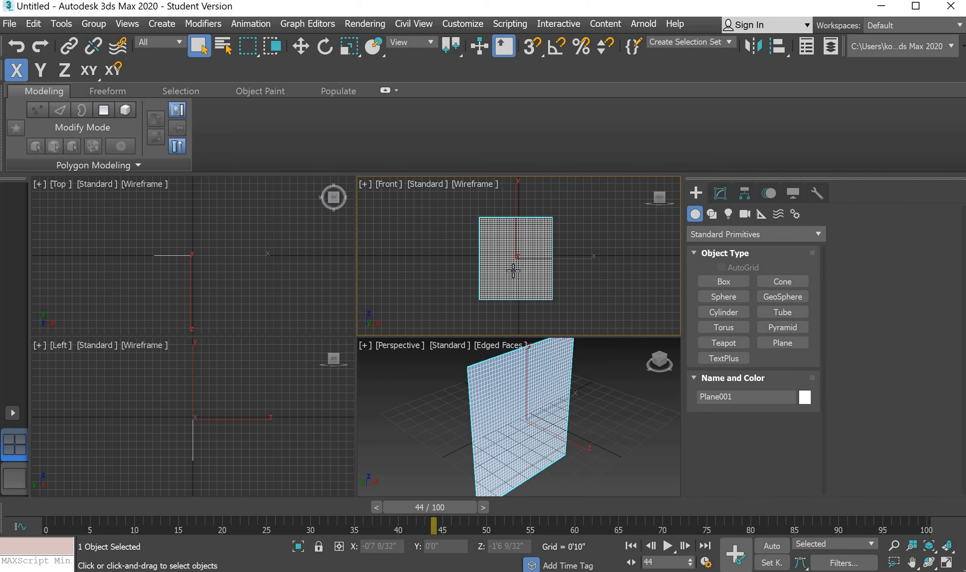
{"action": "right_click", "coordinate": [518, 274]}
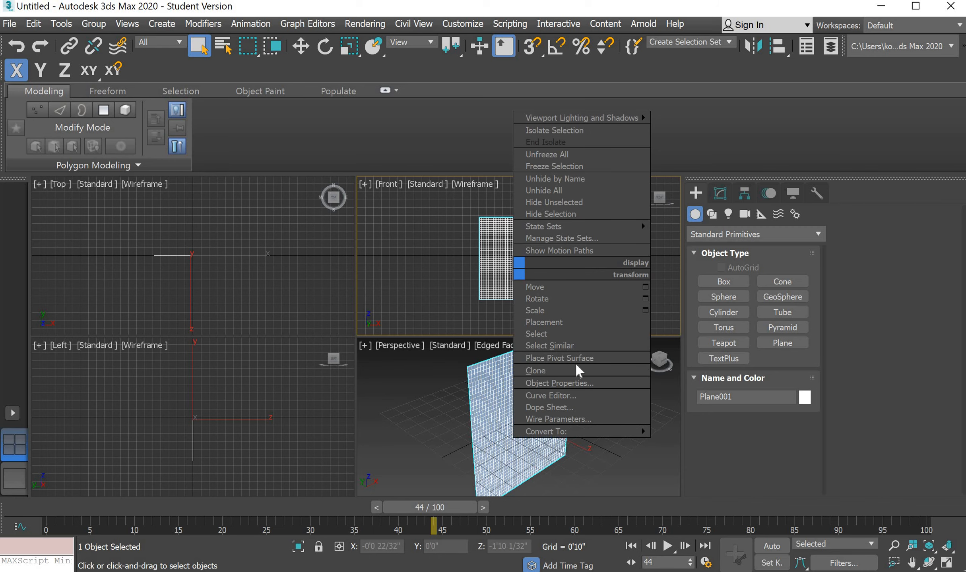
{"action": "mouse_move", "coordinate": [583, 431]}
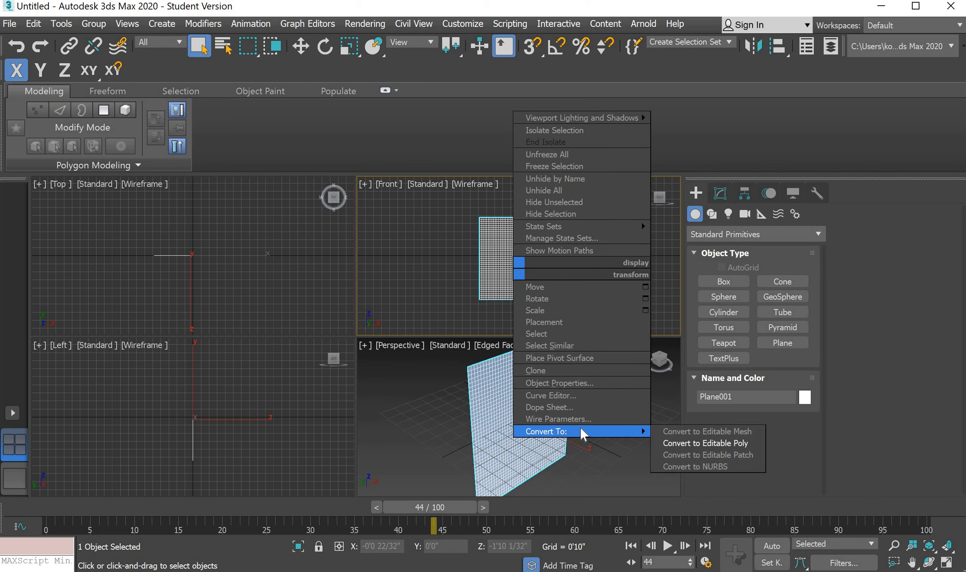
{"action": "left_click", "coordinate": [696, 444]}
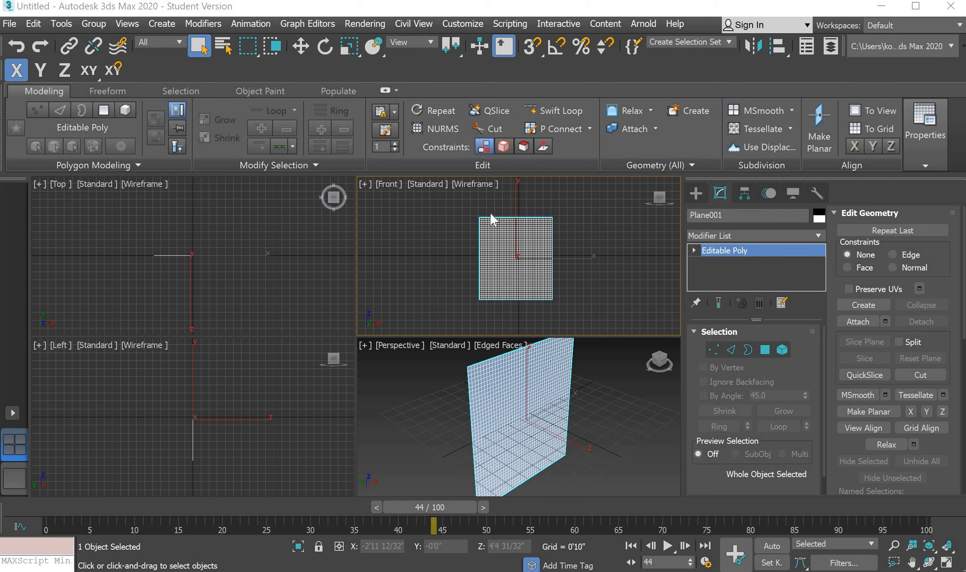
Step: In edge mode, select only the two adjacent upper border edges at the plane's upper-left corner in the Front view
{"action": "scroll", "coordinate": [490, 218], "scroll_direction": "up", "scroll_amount": 3}
{"action": "scroll", "coordinate": [455, 228], "scroll_direction": "up", "scroll_amount": 2}
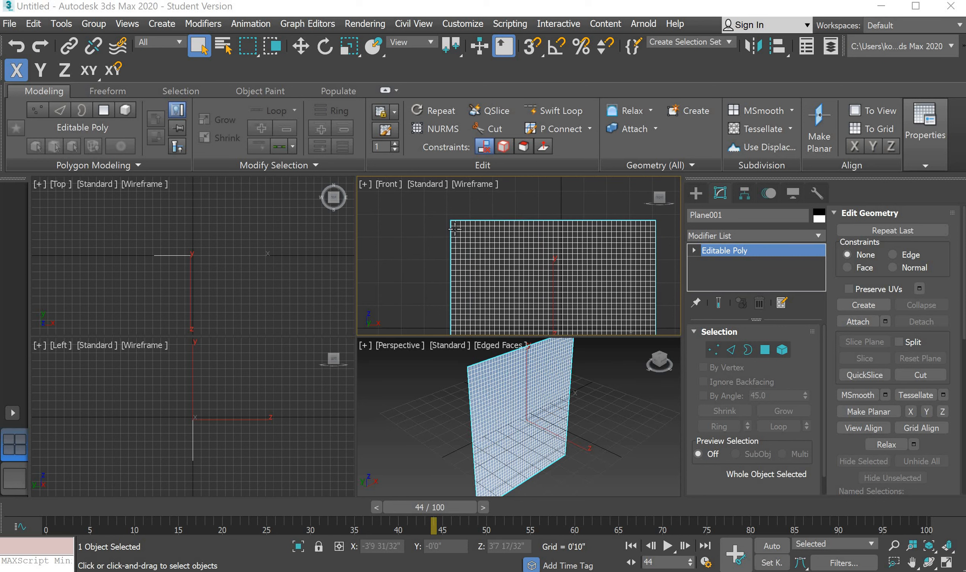
{"action": "scroll", "coordinate": [489, 225], "scroll_direction": "up", "scroll_amount": 2}
{"action": "scroll", "coordinate": [457, 223], "scroll_direction": "up", "scroll_amount": 3}
{"action": "scroll", "coordinate": [457, 222], "scroll_direction": "up", "scroll_amount": 1}
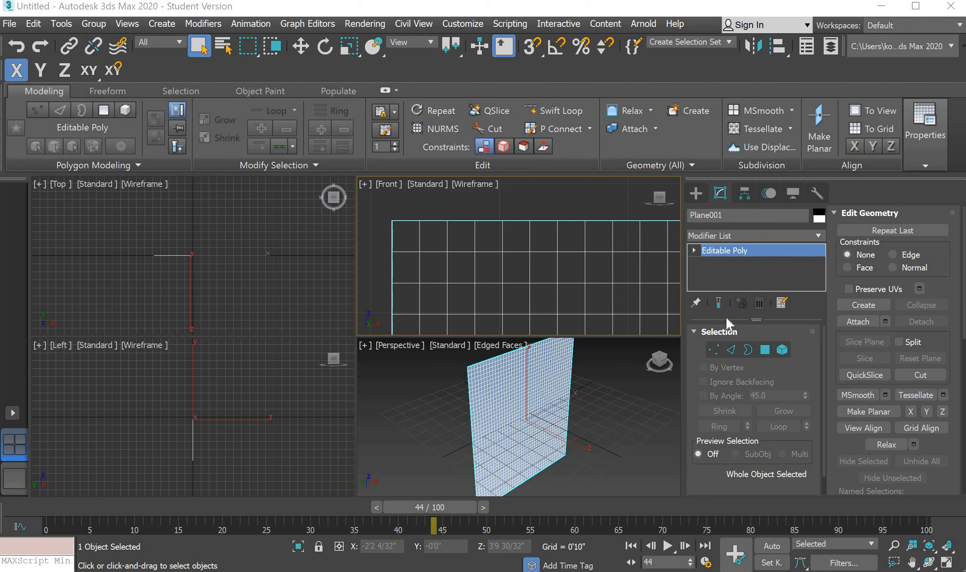
{"action": "left_click", "coordinate": [731, 350]}
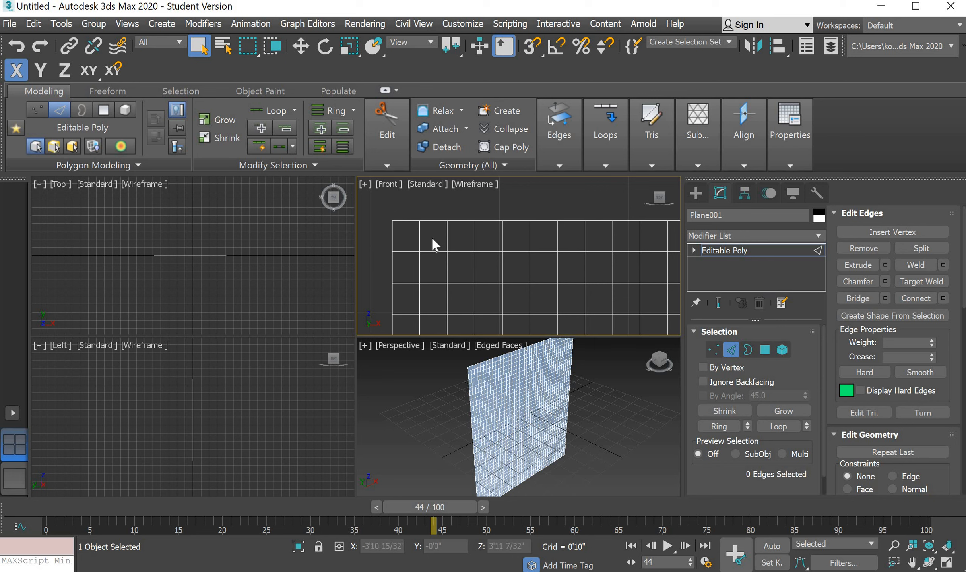
{"action": "left_click_drag", "start_coordinate": [433, 241], "coordinate": [405, 207]}
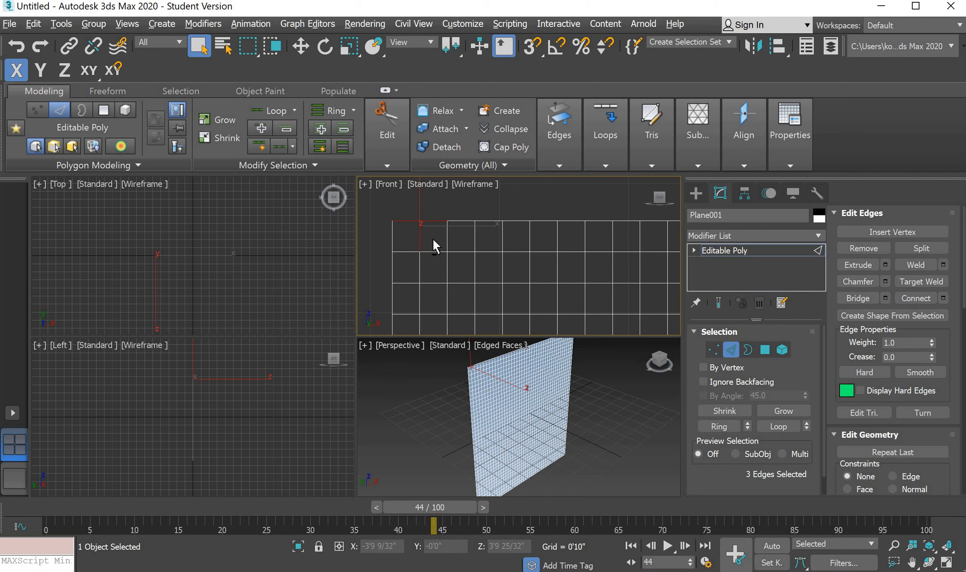
{"action": "left_click", "coordinate": [434, 220], "text": "alt"}
{"action": "scroll", "coordinate": [413, 217], "scroll_direction": "up", "scroll_amount": 5}
{"action": "scroll", "coordinate": [468, 234], "scroll_direction": "down", "scroll_amount": 4}
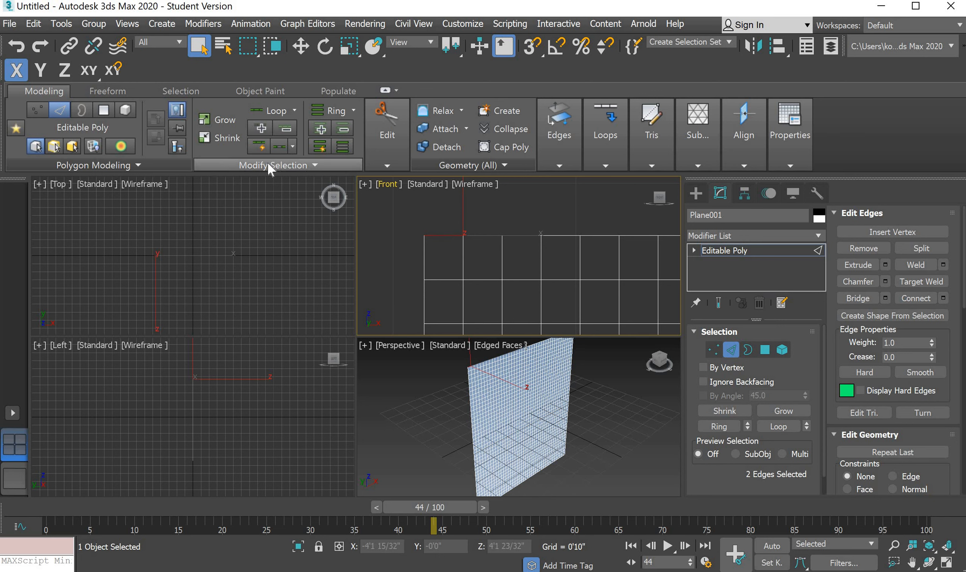
Step: Extend the edge selection along the whole upper border with Dot Loop, using a dot gap of 3
{"action": "left_click", "coordinate": [291, 165]}
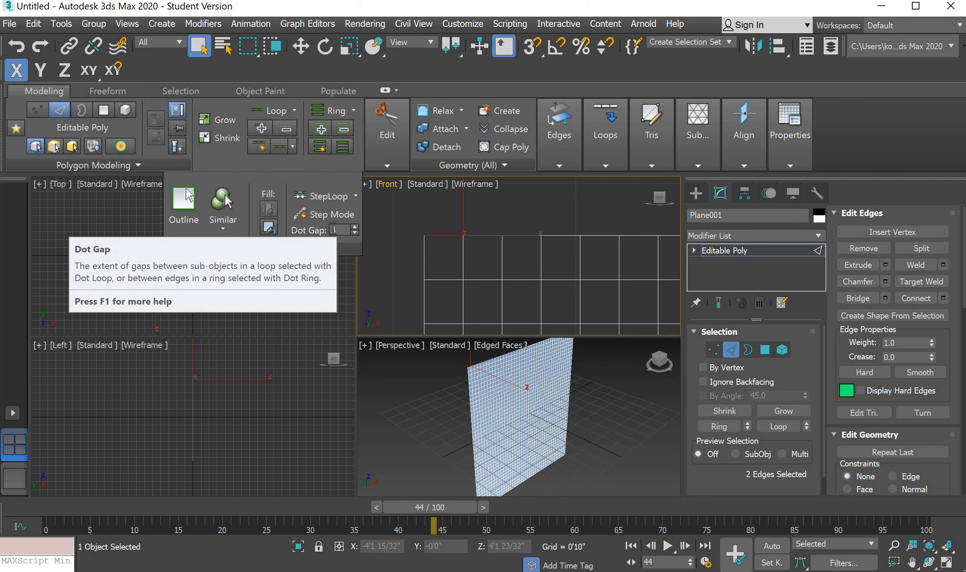
{"action": "left_click", "coordinate": [277, 146]}
{"action": "scroll", "coordinate": [503, 241], "scroll_direction": "down", "scroll_amount": 5}
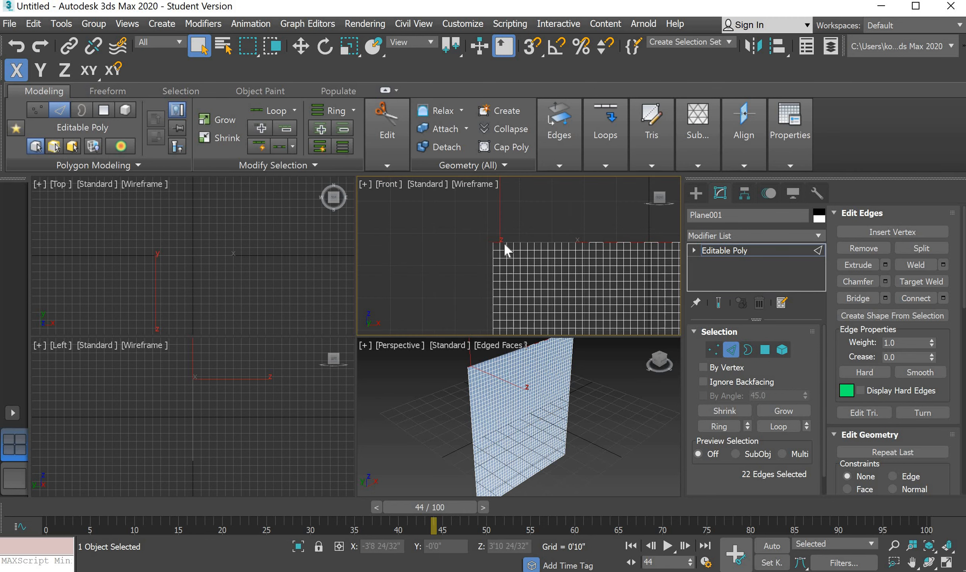
{"action": "scroll", "coordinate": [504, 243], "scroll_direction": "down", "scroll_amount": 5}
{"action": "scroll", "coordinate": [532, 243], "scroll_direction": "up", "scroll_amount": 8}
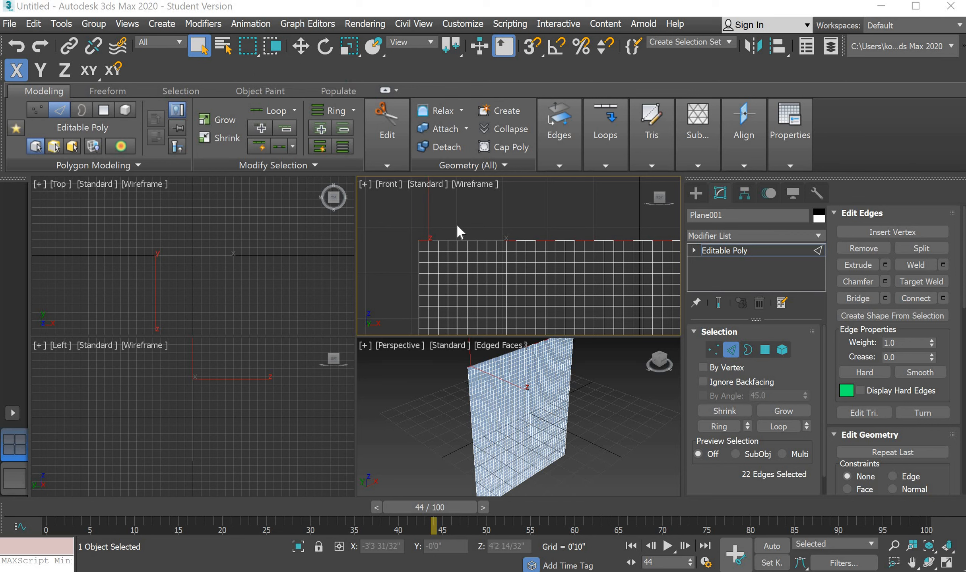
Step: Extrude the selected border edges straight up by about 0'3 23/32" with the Move tool to form evenly spaced tabs
{"action": "left_click", "coordinate": [302, 51]}
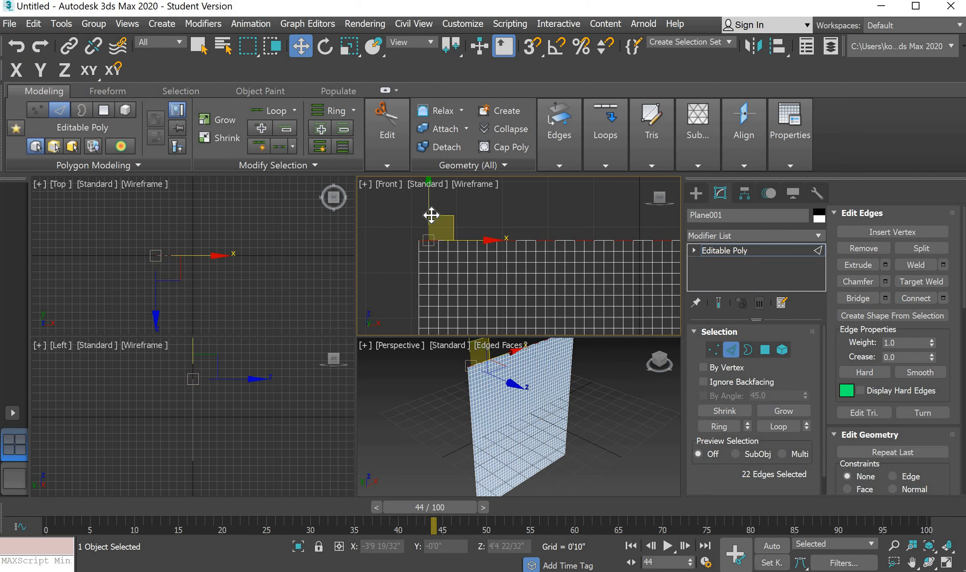
{"action": "left_click_drag", "start_coordinate": [431, 209], "coordinate": [432, 198], "text": "shift"}
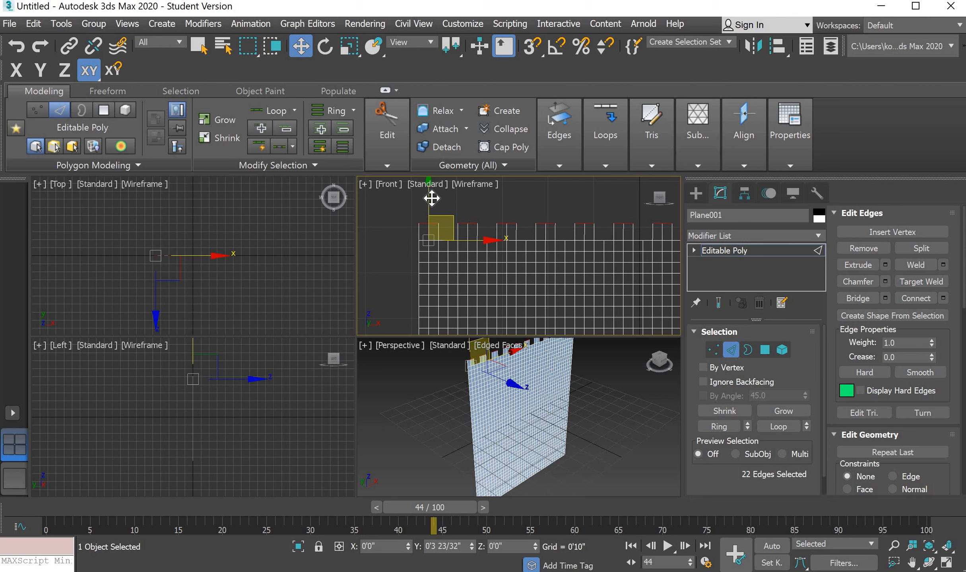
{"action": "left_click_drag", "start_coordinate": [431, 198], "coordinate": [430, 198], "text": "shift"}
{"action": "left_click", "coordinate": [472, 224]}
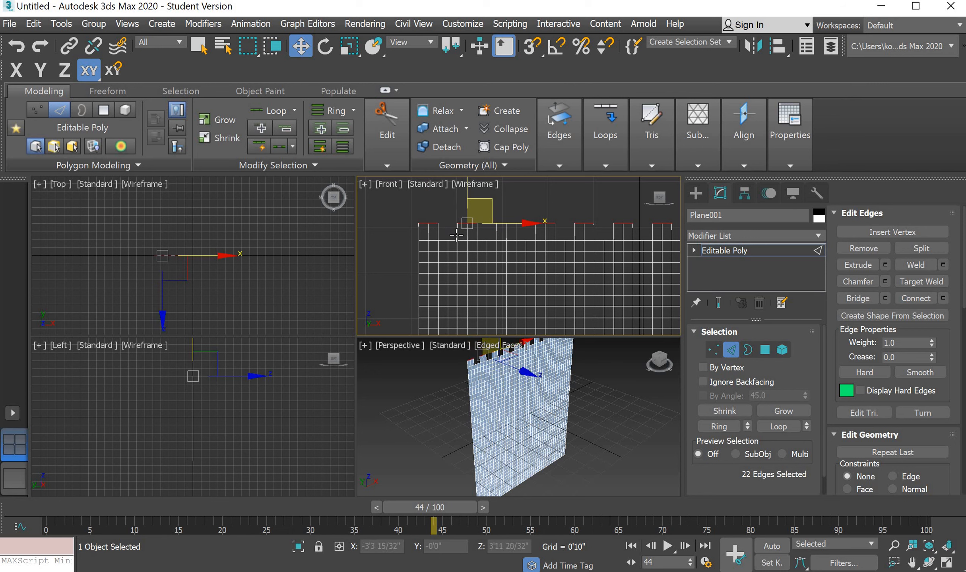
Step: In a Left view, extrude the tab edges segment by segment around into nearly closed, roughly hexagonal loops
{"action": "scroll", "coordinate": [455, 233], "scroll_direction": "up", "scroll_amount": 2}
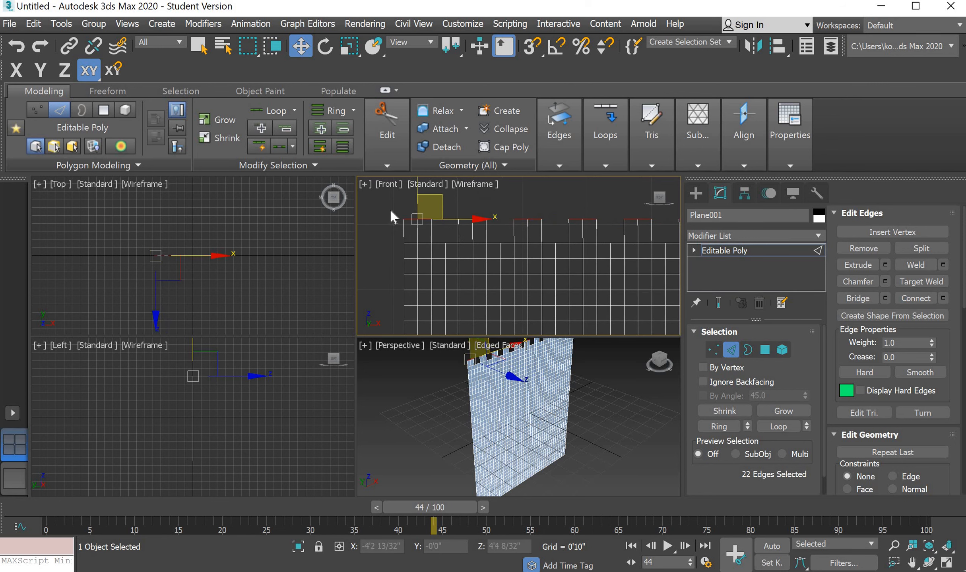
{"action": "key", "text": "l"}
{"action": "scroll", "coordinate": [459, 241], "scroll_direction": "up", "scroll_amount": 2}
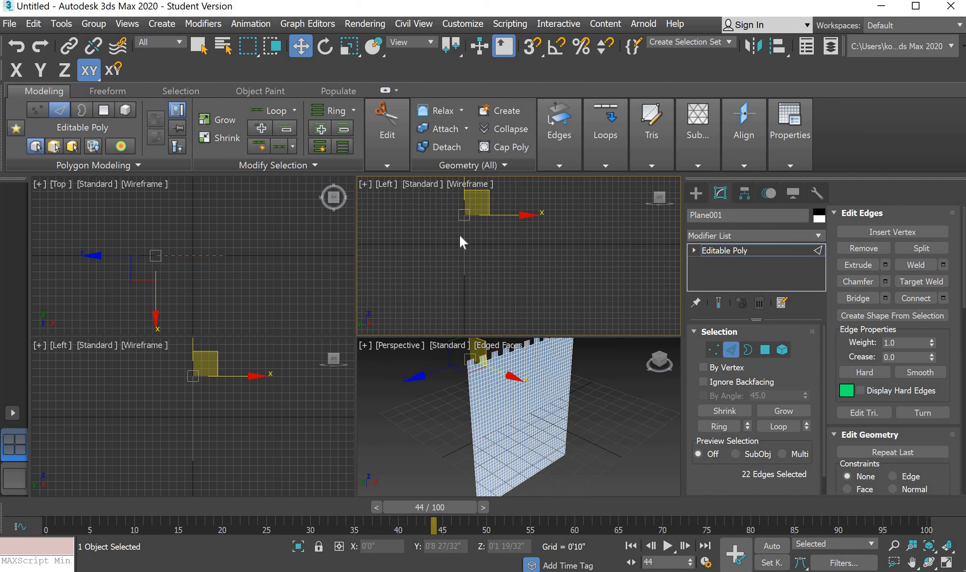
{"action": "scroll", "coordinate": [457, 203], "scroll_direction": "up", "scroll_amount": 3}
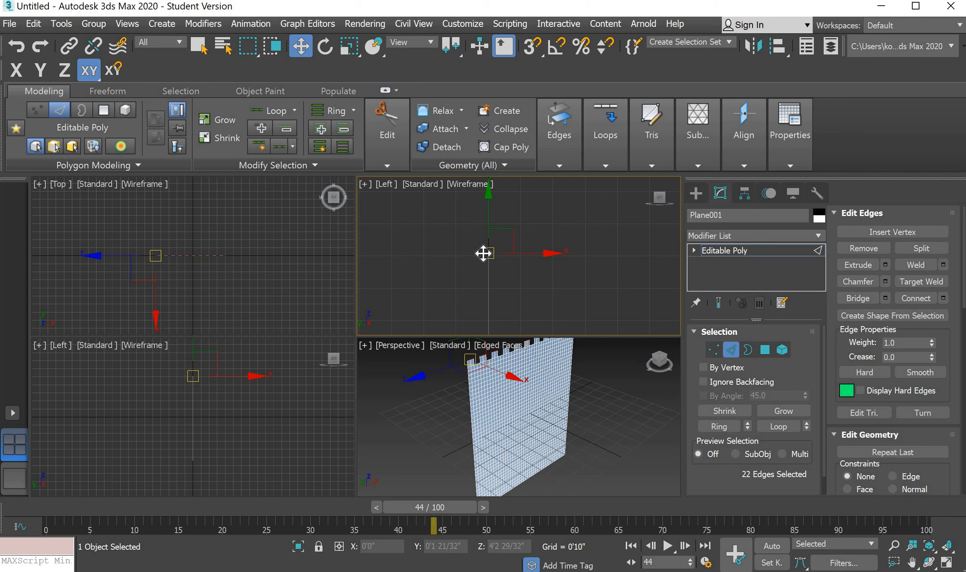
{"action": "left_click_drag", "start_coordinate": [483, 254], "coordinate": [504, 246]}
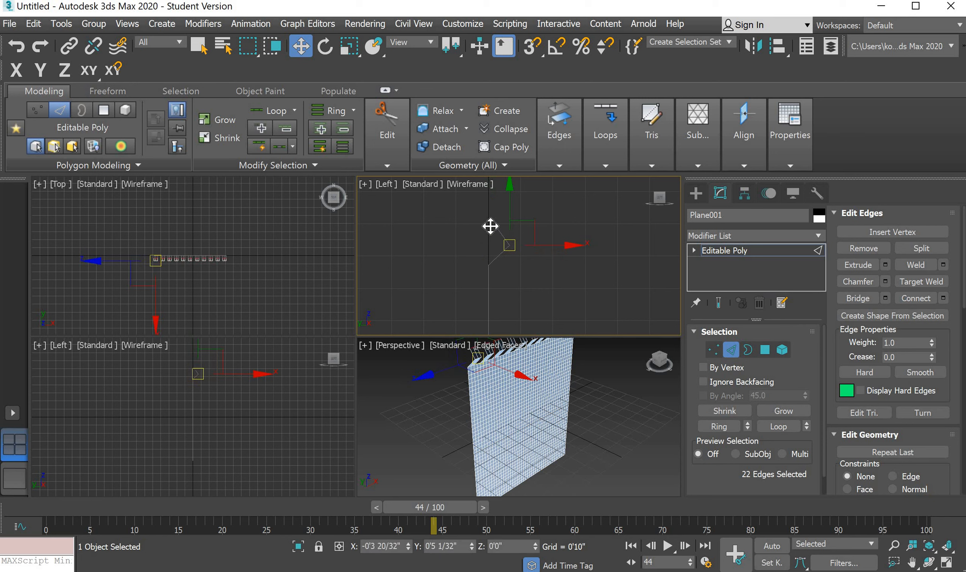
{"action": "left_click_drag", "start_coordinate": [491, 226], "coordinate": [483, 223]}
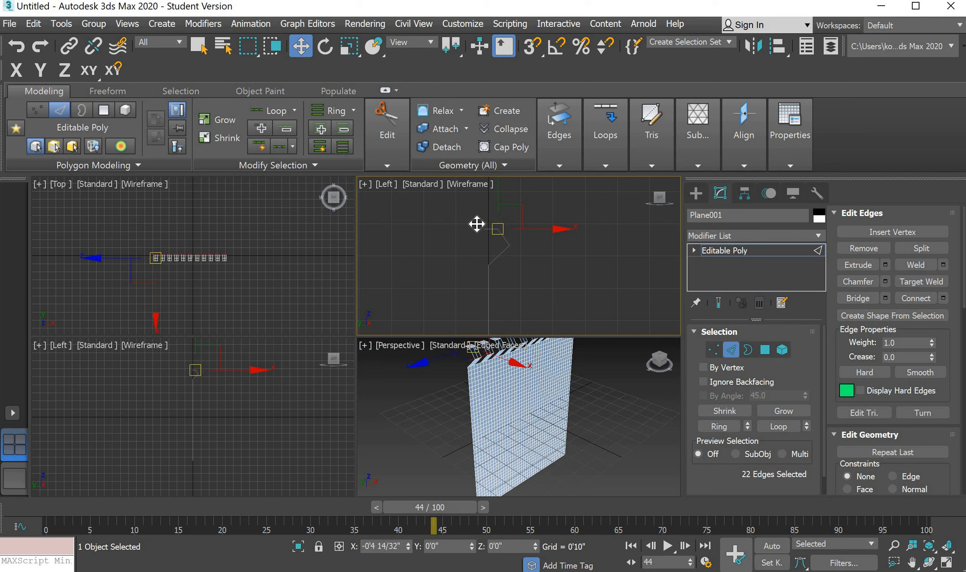
{"action": "left_click_drag", "start_coordinate": [476, 224], "coordinate": [480, 229]}
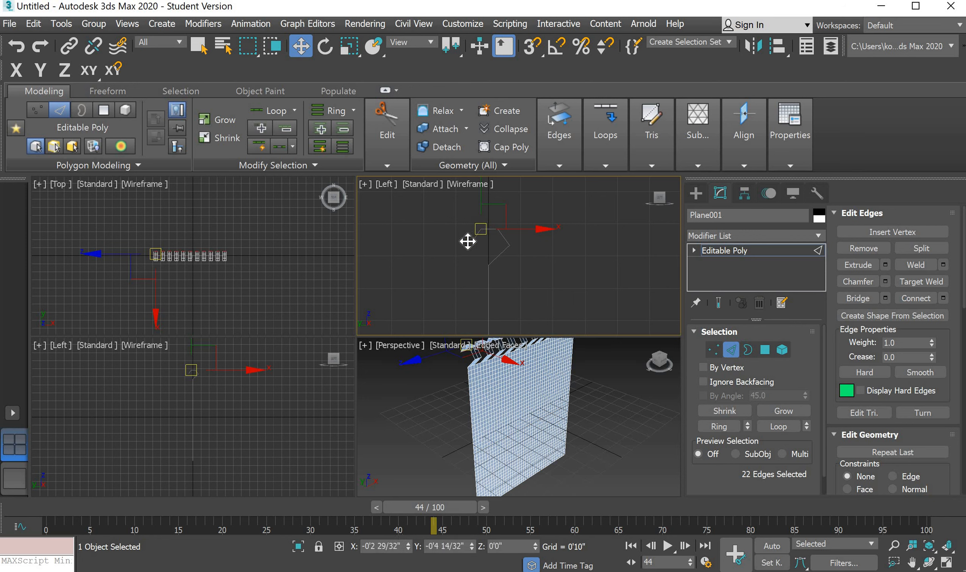
{"action": "left_click_drag", "start_coordinate": [467, 238], "coordinate": [480, 258]}
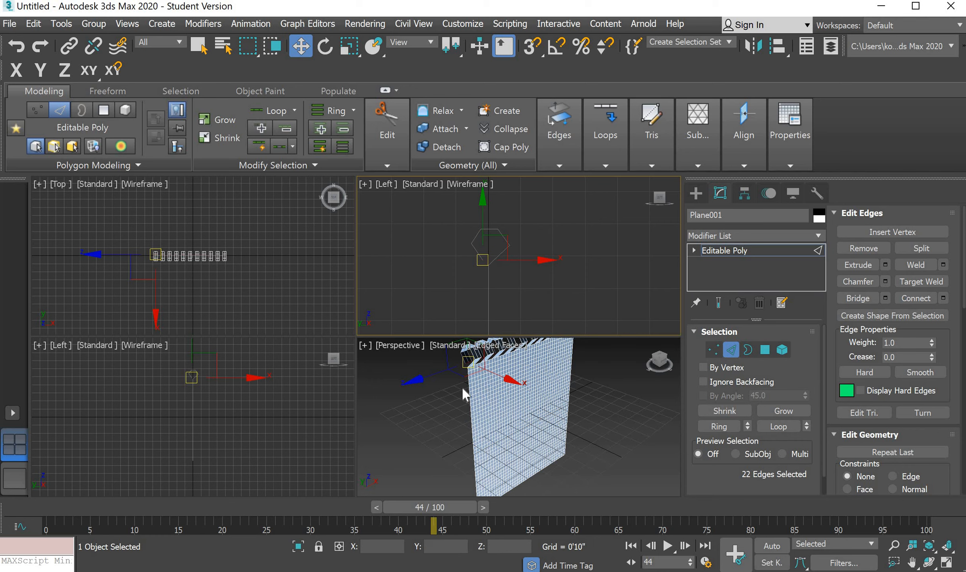
Step: Examine the row of loops along the panel's upper edge in the Perspective view
{"action": "scroll", "coordinate": [462, 388], "scroll_direction": "down", "scroll_amount": 2}
{"action": "scroll", "coordinate": [464, 371], "scroll_direction": "up", "scroll_amount": 2}
{"action": "scroll", "coordinate": [467, 375], "scroll_direction": "up", "scroll_amount": 2}
{"action": "scroll", "coordinate": [466, 372], "scroll_direction": "down", "scroll_amount": 2}
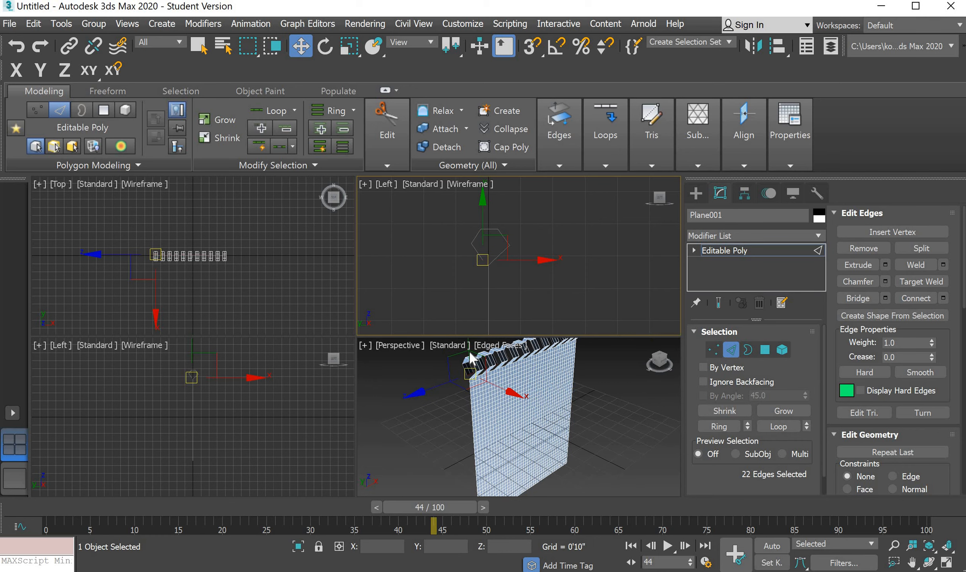
{"action": "scroll", "coordinate": [470, 366], "scroll_direction": "up", "scroll_amount": 2}
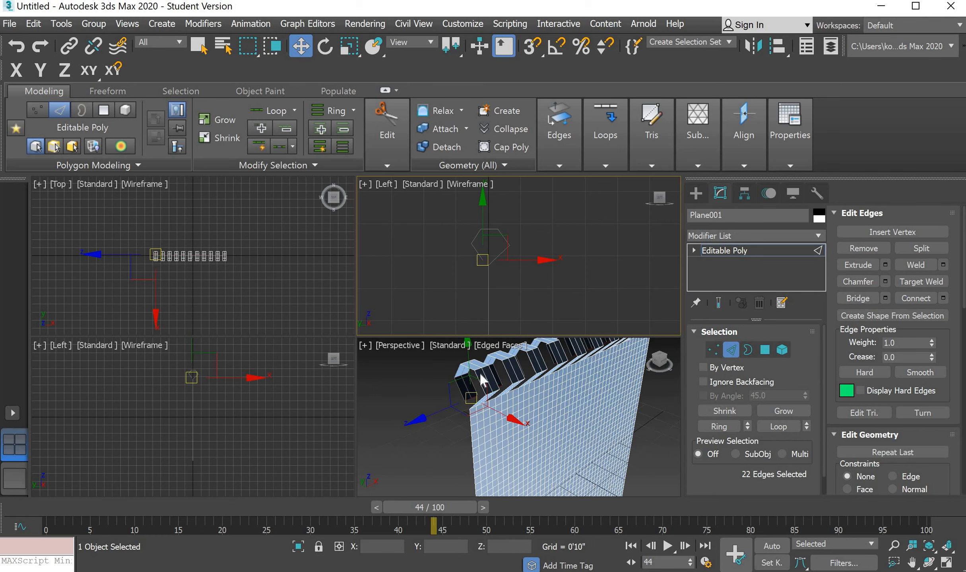
{"action": "scroll", "coordinate": [482, 380], "scroll_direction": "down", "scroll_amount": 2}
{"action": "scroll", "coordinate": [481, 379], "scroll_direction": "up", "scroll_amount": 1}
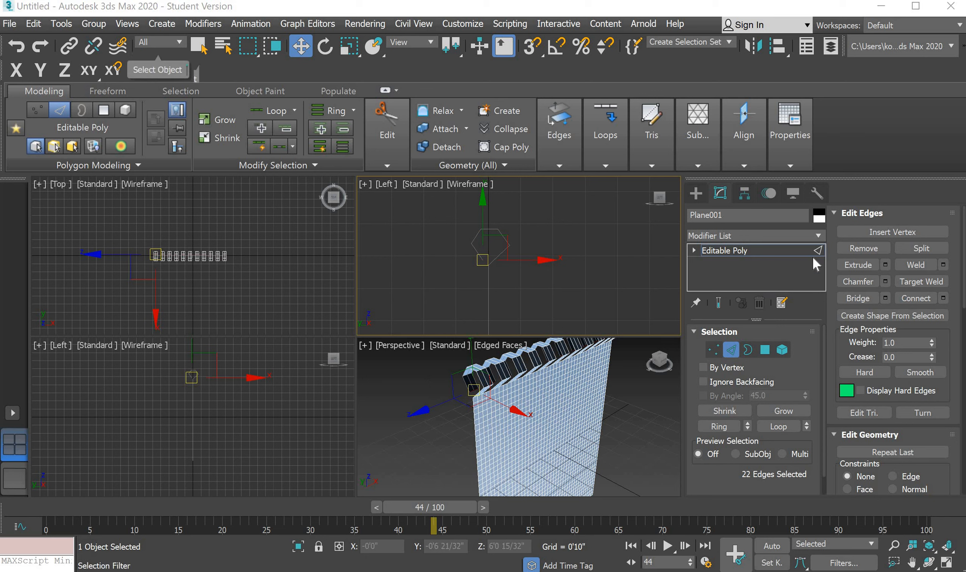
Step: Draw a cylinder inside the hanging loop's profile in the Left view, radius about 0'3 24/32" and height about -0'6 18/32"
{"action": "left_click", "coordinate": [700, 192]}
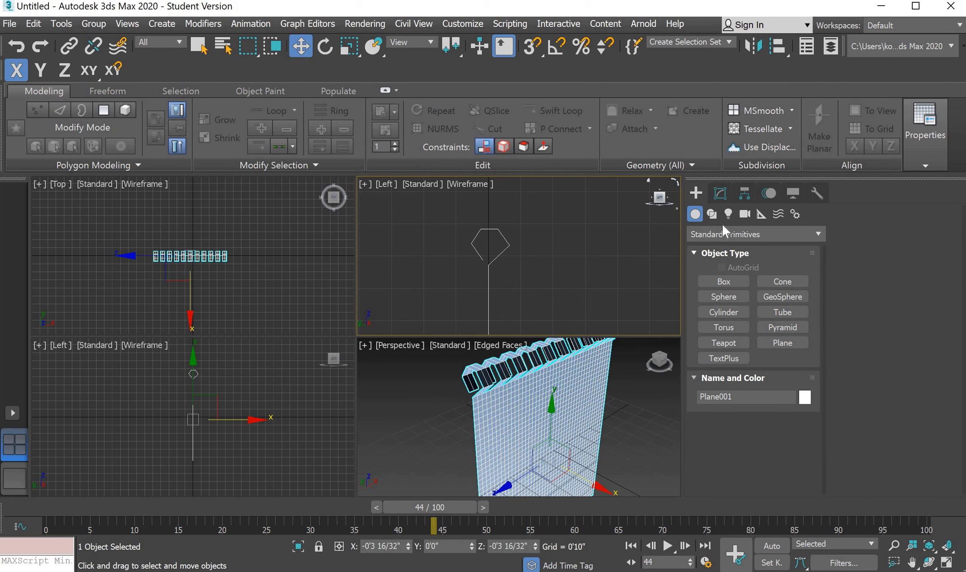
{"action": "left_click", "coordinate": [730, 310]}
{"action": "scroll", "coordinate": [497, 245], "scroll_direction": "up", "scroll_amount": 5}
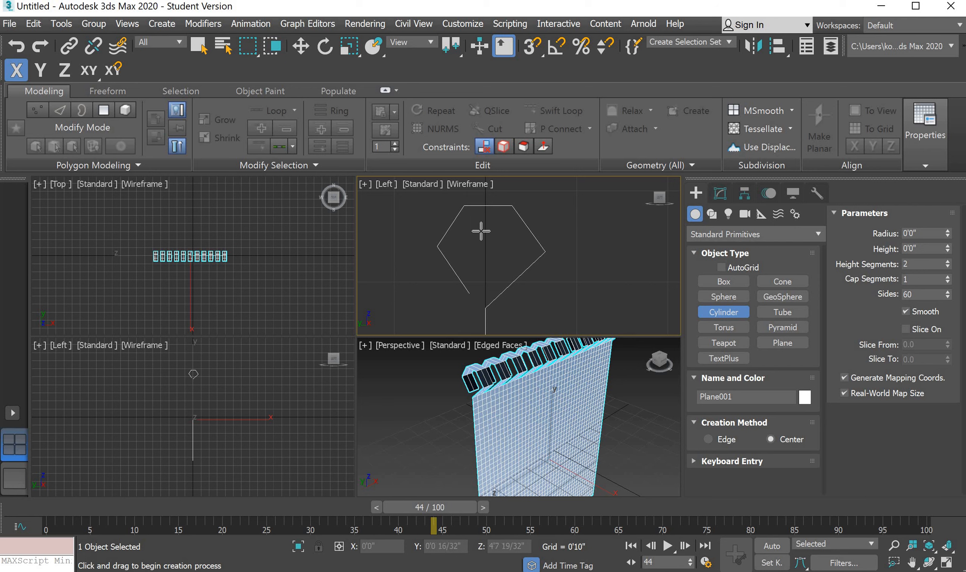
{"action": "left_click", "coordinate": [385, 185]}
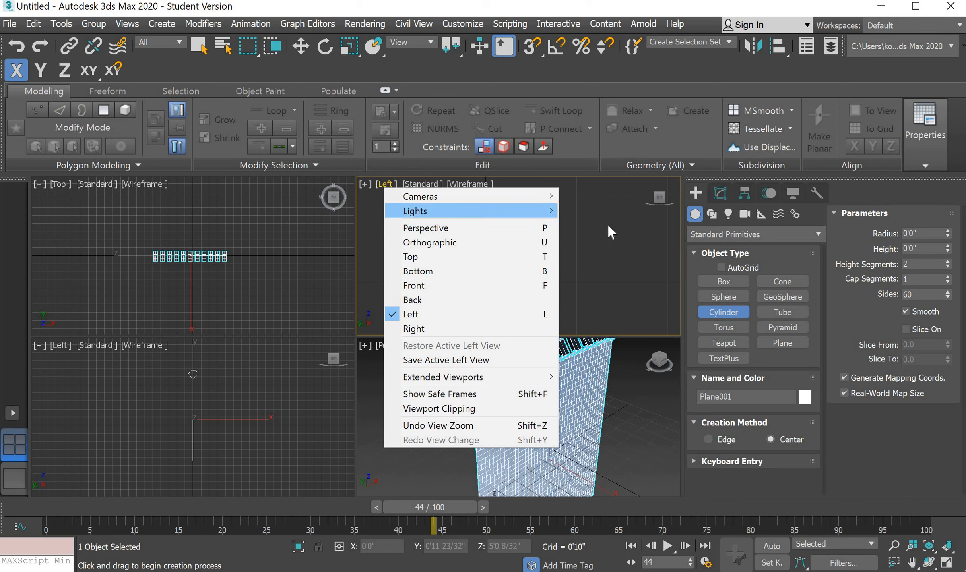
{"action": "left_click", "coordinate": [627, 241]}
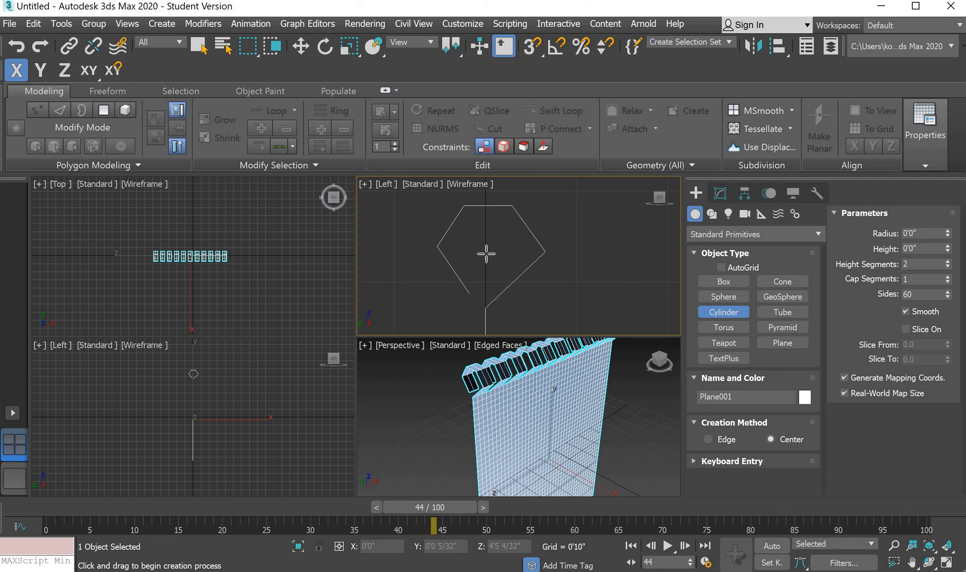
{"action": "left_click_drag", "start_coordinate": [486, 253], "coordinate": [509, 230]}
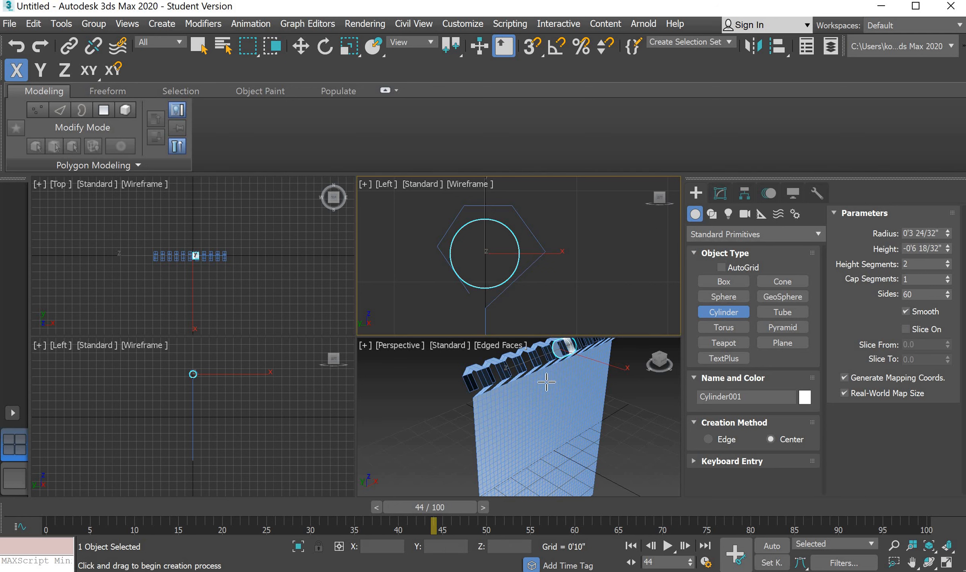
Step: Stretch the cylinder along its axis to about 692% and move it along X to about -4'1 5/32", at the end of the loops
{"action": "scroll", "coordinate": [542, 388], "scroll_direction": "down", "scroll_amount": 2}
{"action": "scroll", "coordinate": [545, 382], "scroll_direction": "up", "scroll_amount": 3}
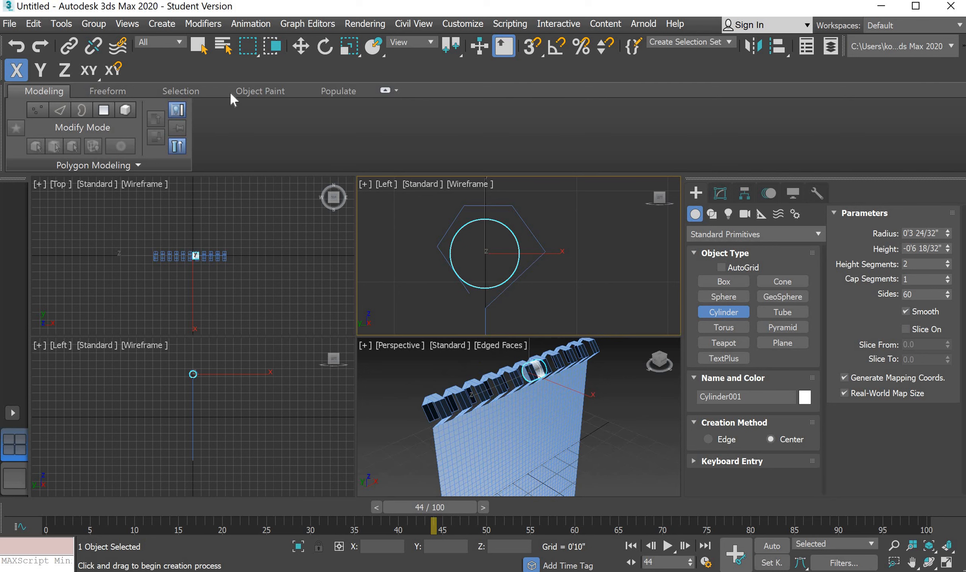
{"action": "left_click", "coordinate": [199, 47]}
{"action": "left_click", "coordinate": [405, 384]}
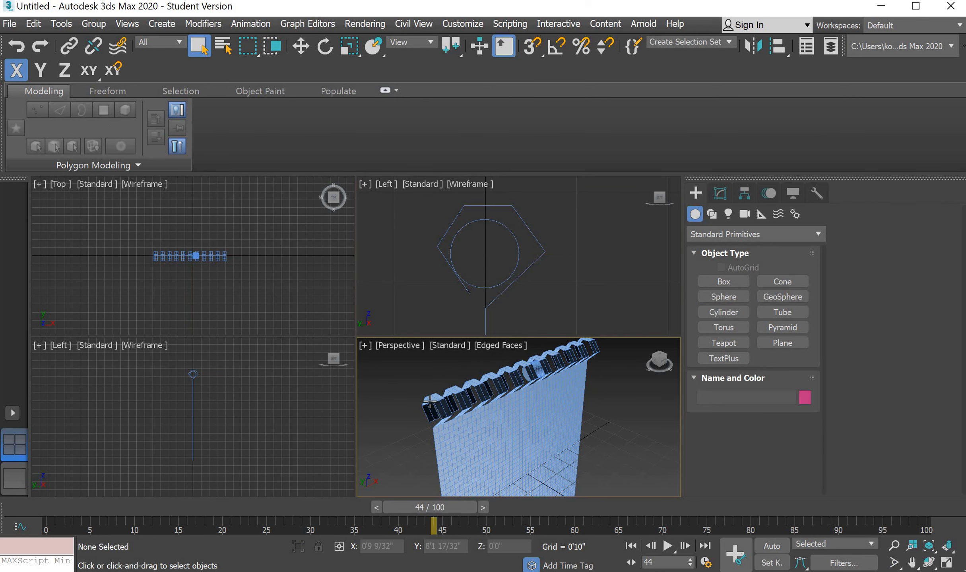
{"action": "scroll", "coordinate": [500, 389], "scroll_direction": "down", "scroll_amount": 2}
{"action": "scroll", "coordinate": [500, 390], "scroll_direction": "up", "scroll_amount": 2}
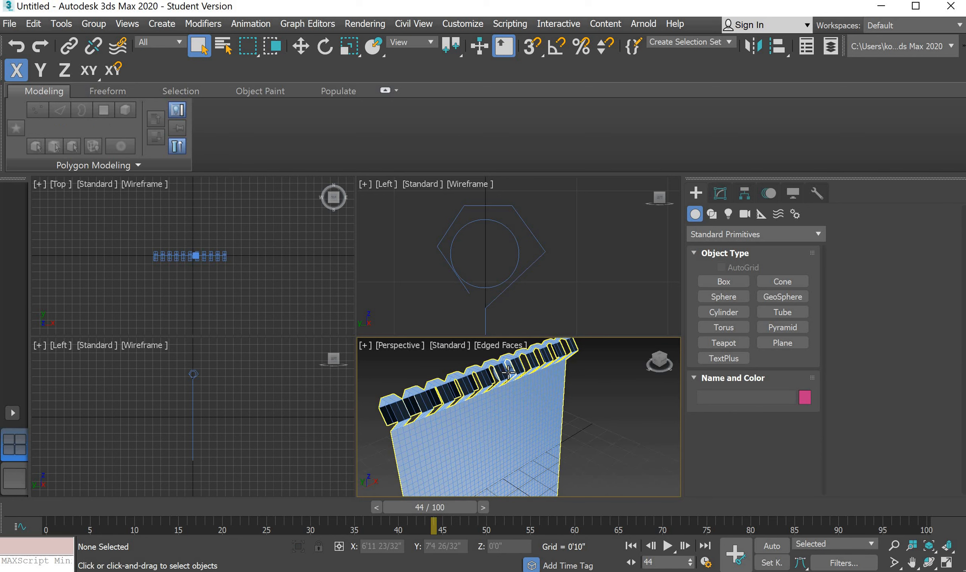
{"action": "left_click", "coordinate": [512, 371]}
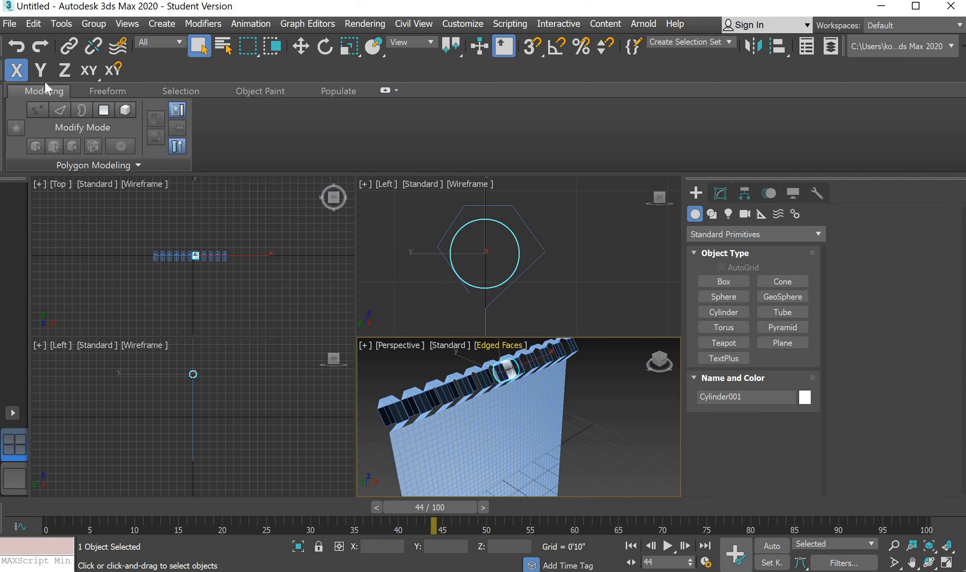
{"action": "left_click", "coordinate": [12, 23]}
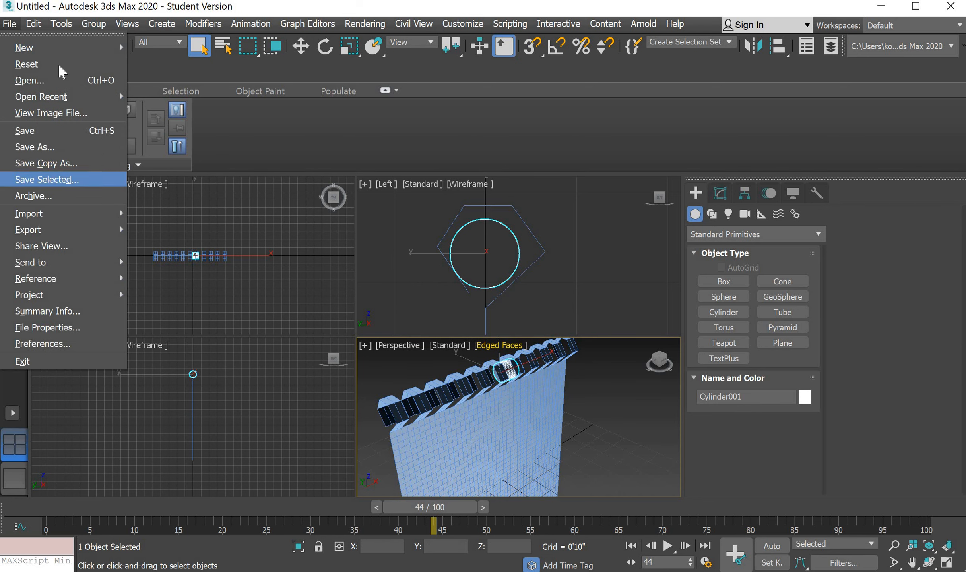
{"action": "mouse_move", "coordinate": [33, 23]}
{"action": "left_click", "coordinate": [59, 183]}
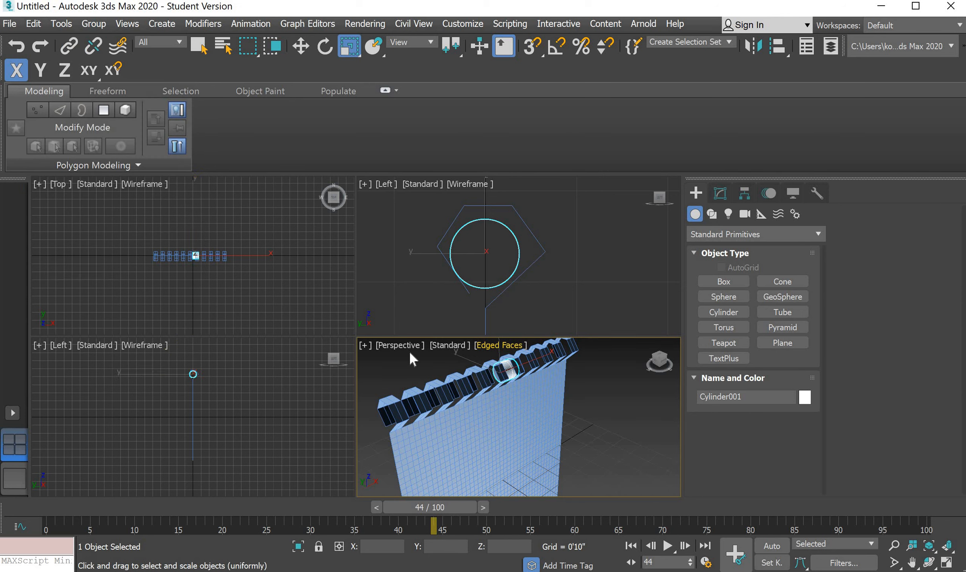
{"action": "left_click_drag", "start_coordinate": [492, 377], "coordinate": [443, 394]}
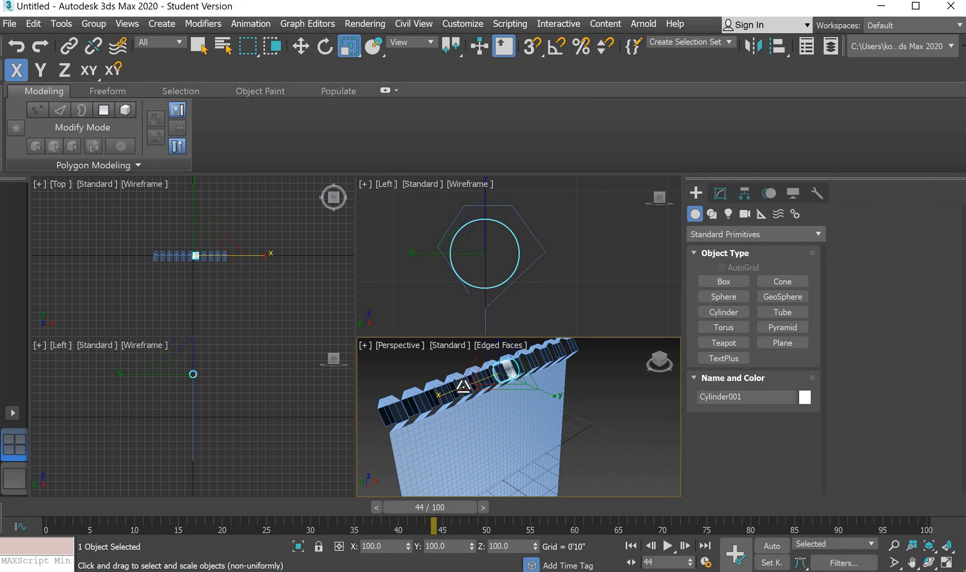
{"action": "left_click_drag", "start_coordinate": [455, 386], "coordinate": [297, 460]}
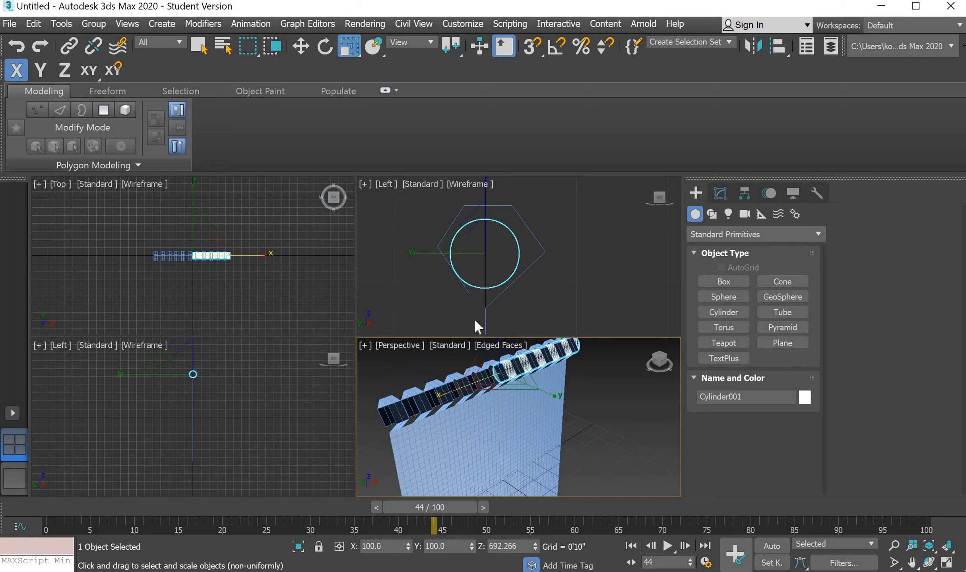
{"action": "left_click", "coordinate": [301, 47]}
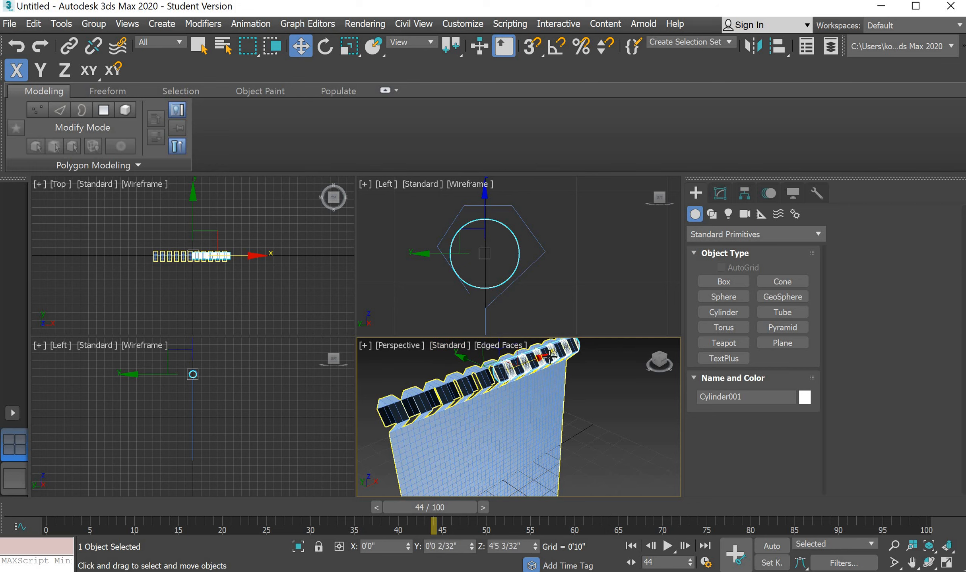
{"action": "left_click_drag", "start_coordinate": [537, 357], "coordinate": [418, 399]}
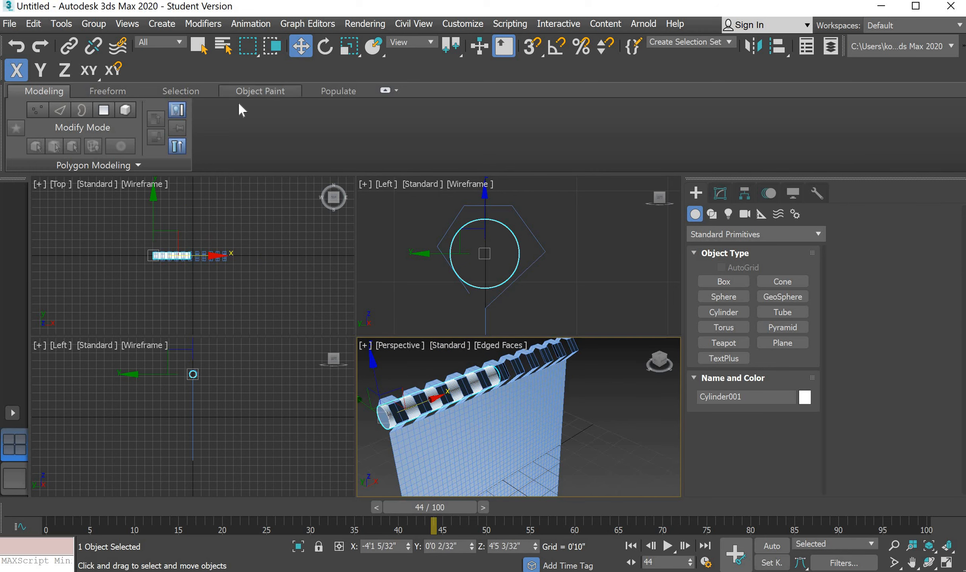
Step: Scale the cylinder along its length to about 1415% so the rod spans the whole row of loops
{"action": "left_click", "coordinate": [34, 25]}
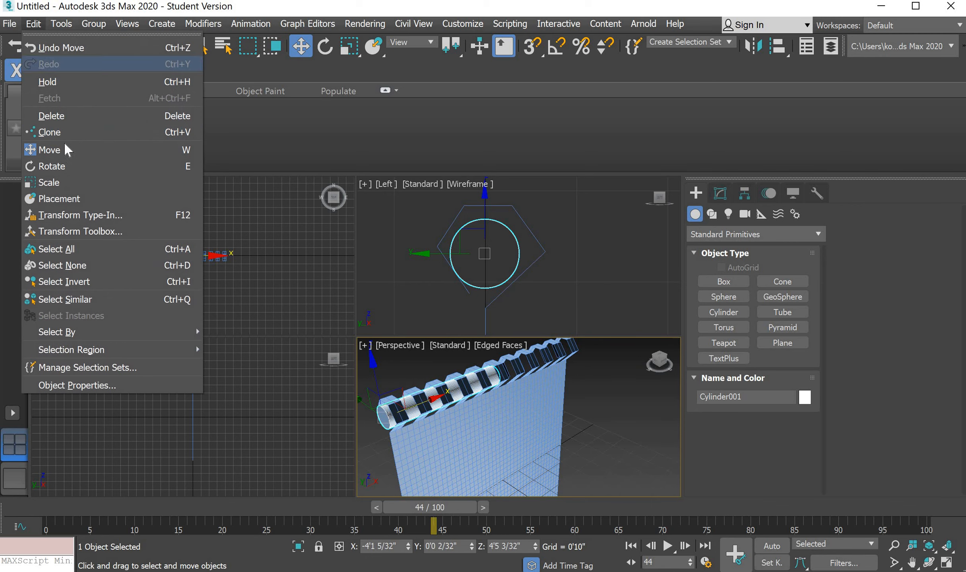
{"action": "left_click", "coordinate": [68, 176]}
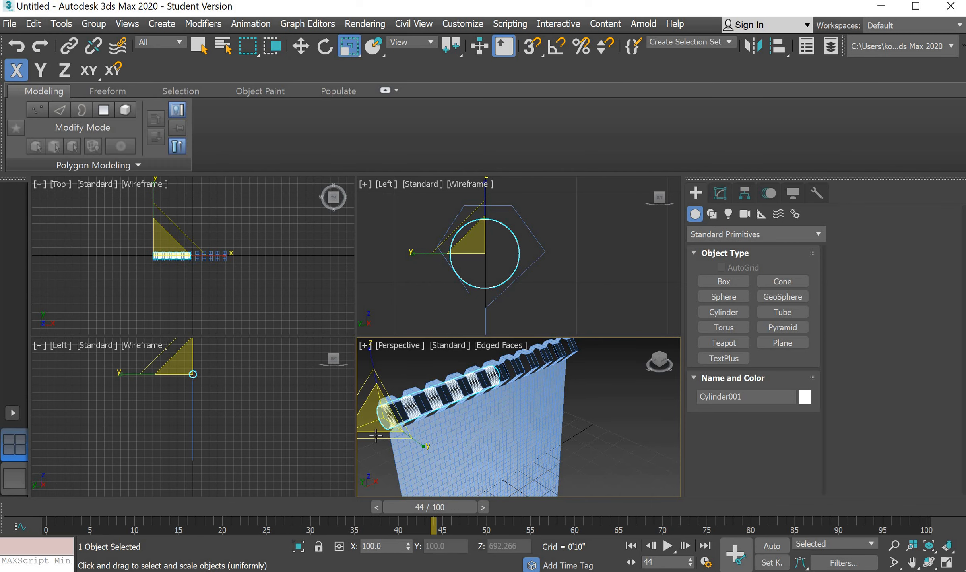
{"action": "mouse_move", "coordinate": [368, 424]}
{"action": "left_mouse_down"}
{"action": "mouse_move", "coordinate": [326, 444]}
{"action": "mouse_move", "coordinate": [360, 434]}
{"action": "left_mouse_up"}
{"action": "right_click", "coordinate": [361, 433]}
{"action": "scroll", "coordinate": [376, 453], "scroll_direction": "down", "scroll_amount": 3}
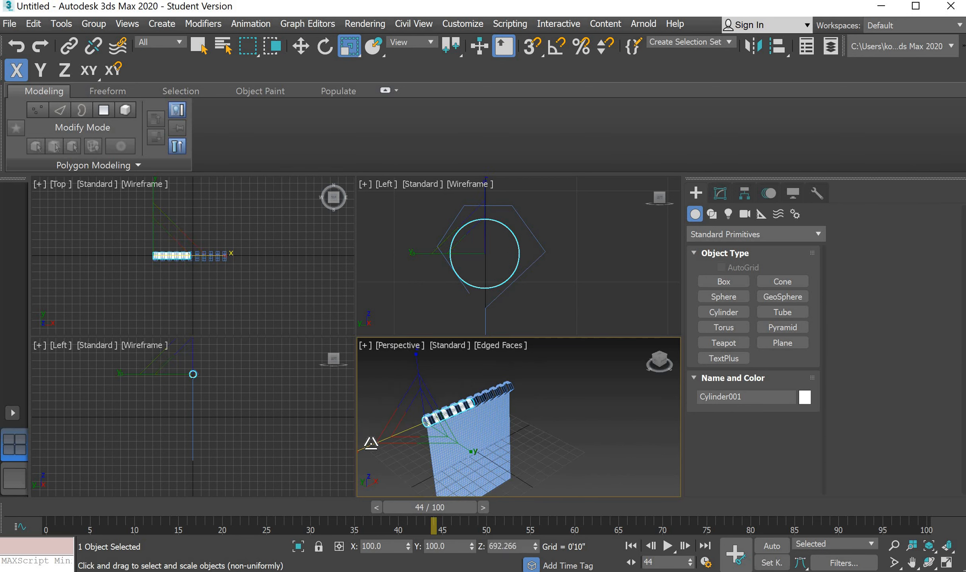
{"action": "left_click_drag", "start_coordinate": [371, 442], "coordinate": [344, 452]}
{"action": "scroll", "coordinate": [487, 403], "scroll_direction": "up", "scroll_amount": 4}
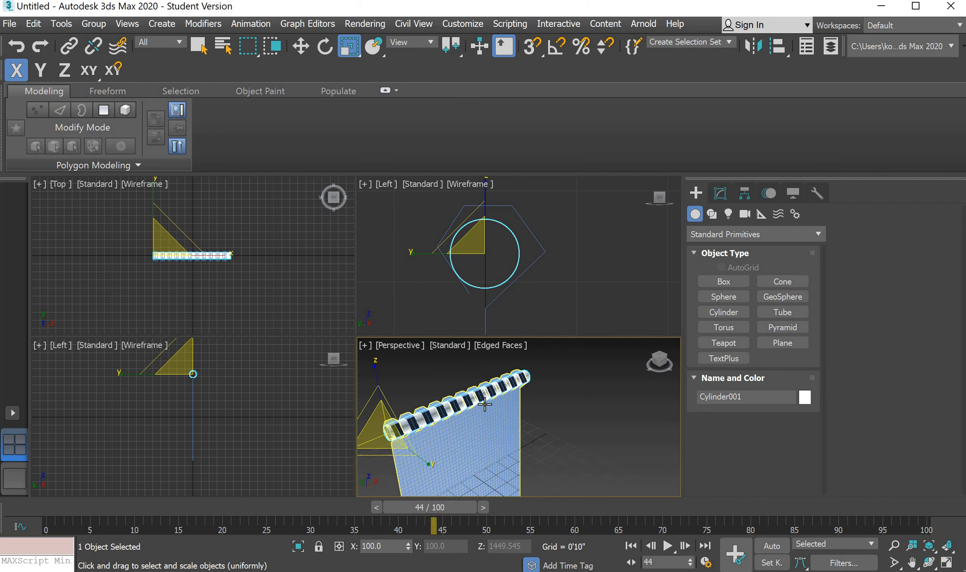
{"action": "left_click_drag", "start_coordinate": [656, 366], "coordinate": [477, 415]}
{"action": "scroll", "coordinate": [477, 415], "scroll_direction": "up", "scroll_amount": 3}
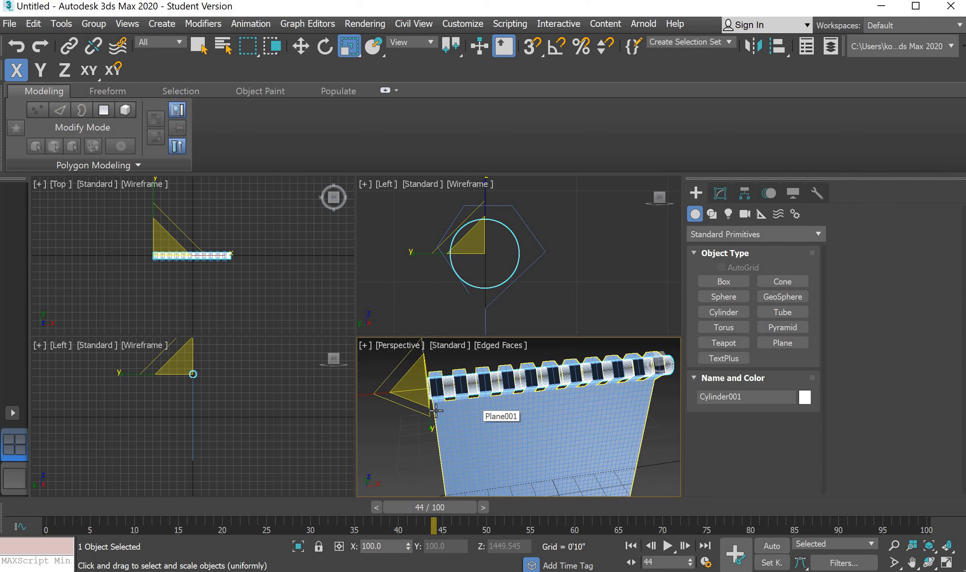
{"action": "left_click_drag", "start_coordinate": [368, 392], "coordinate": [371, 394]}
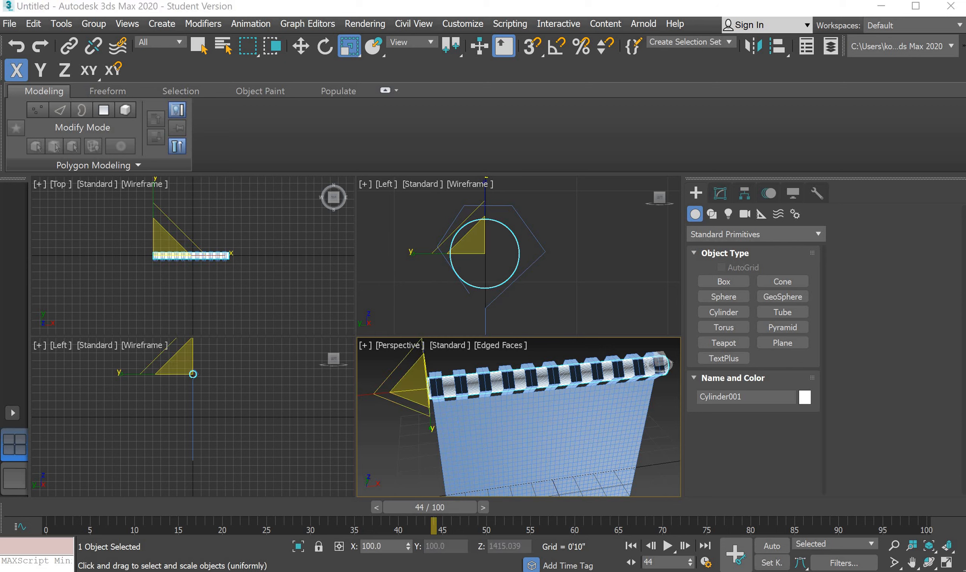
{"action": "left_click", "coordinate": [199, 46]}
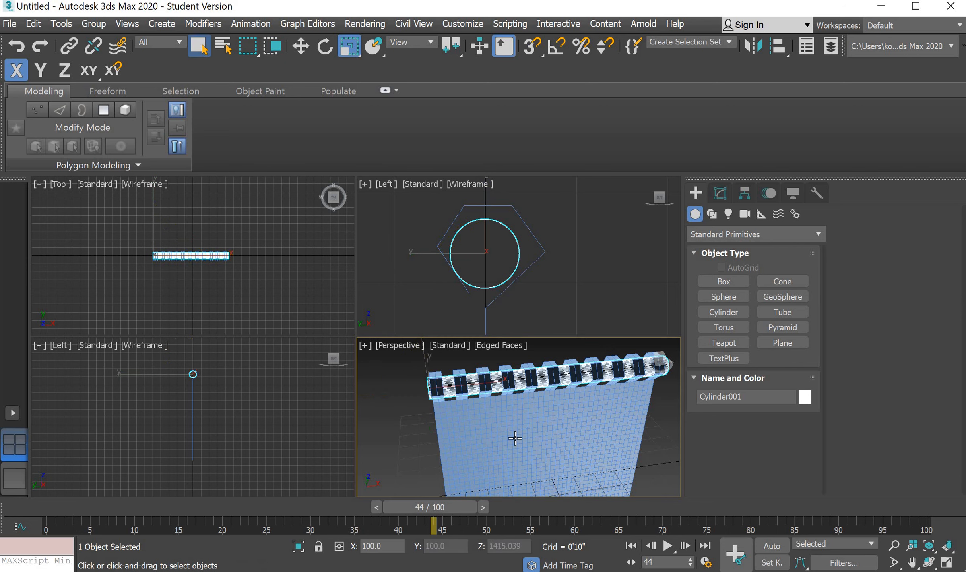
Step: Apply the Cloth modifier to the cylinder rod
{"action": "left_click", "coordinate": [720, 193]}
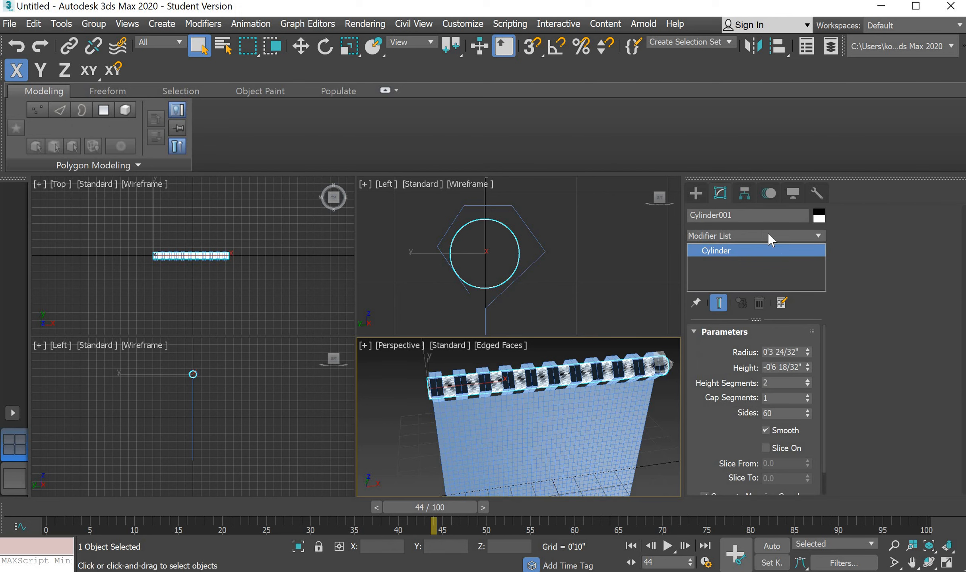
{"action": "left_click", "coordinate": [767, 233]}
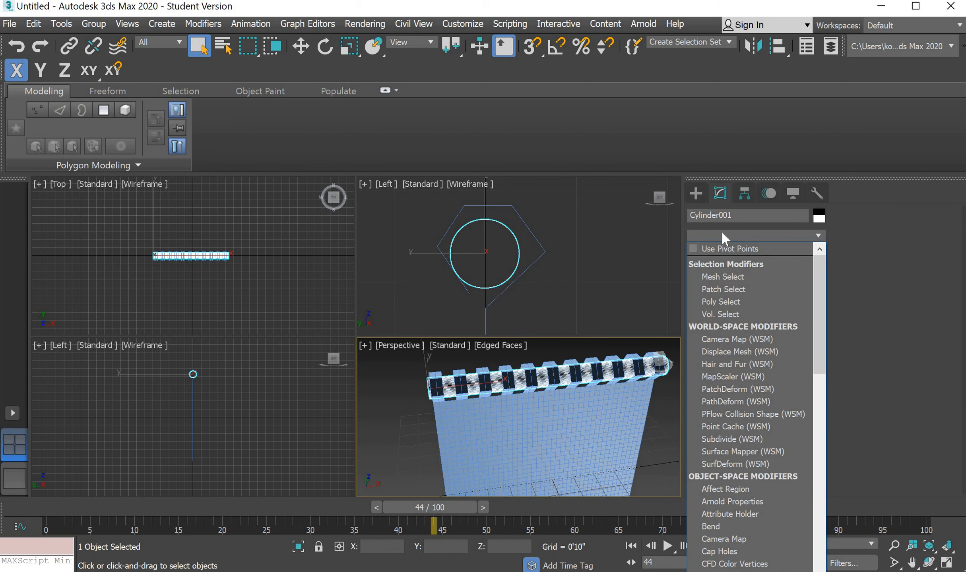
{"action": "left_click", "coordinate": [703, 233]}
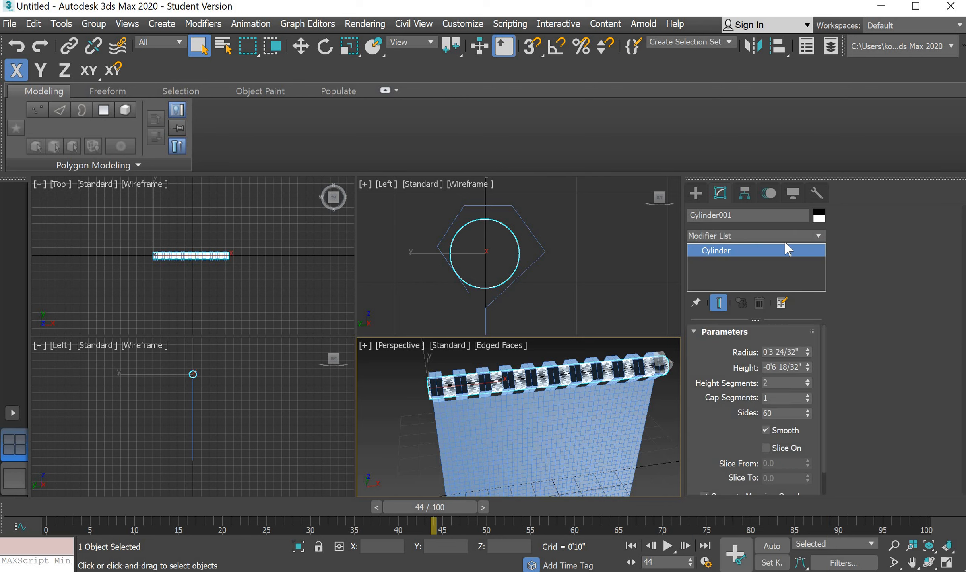
{"action": "left_click", "coordinate": [739, 234]}
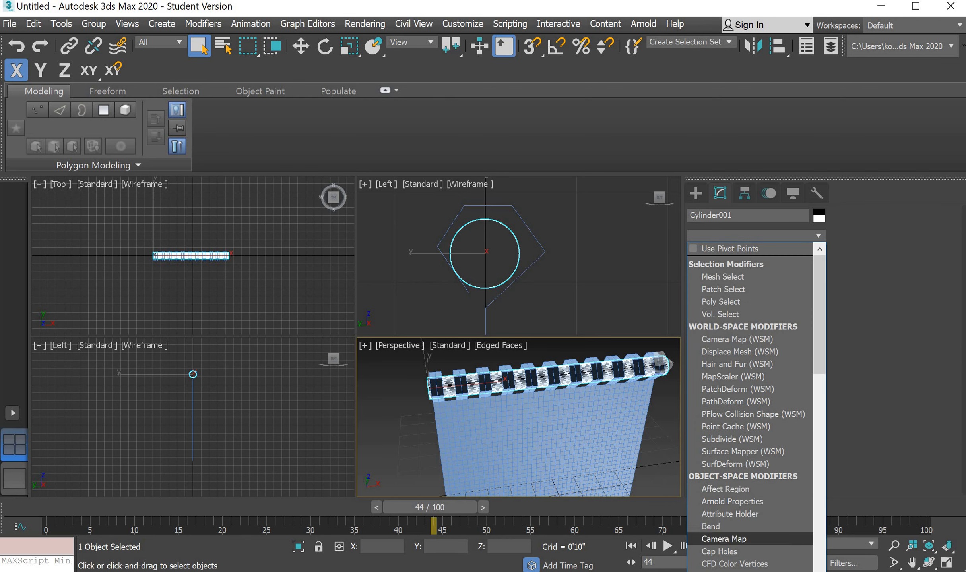
{"action": "key", "text": "Return"}
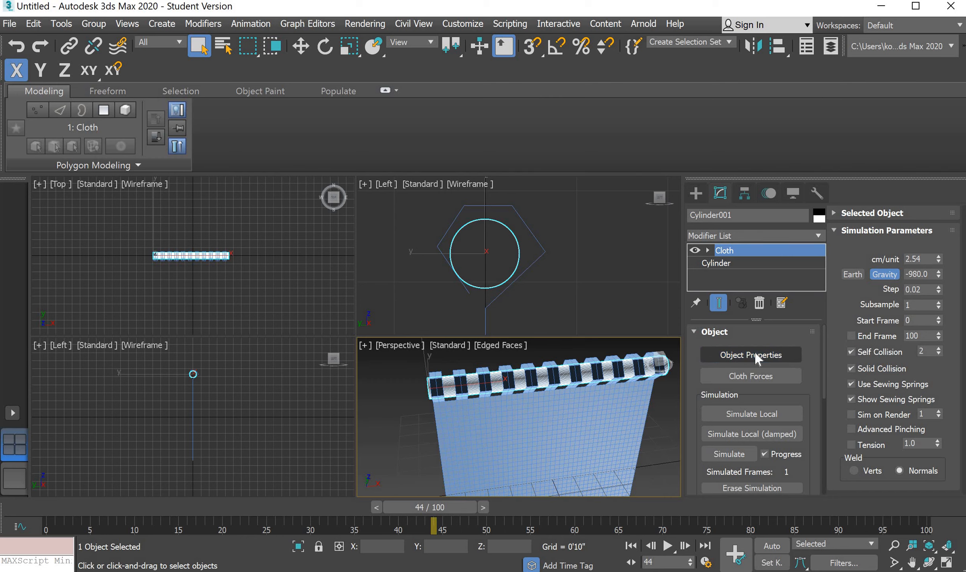
Step: Add the curtain panel Plane001 to the cloth simulation through the modifier's Object Properties
{"action": "left_click", "coordinate": [755, 354]}
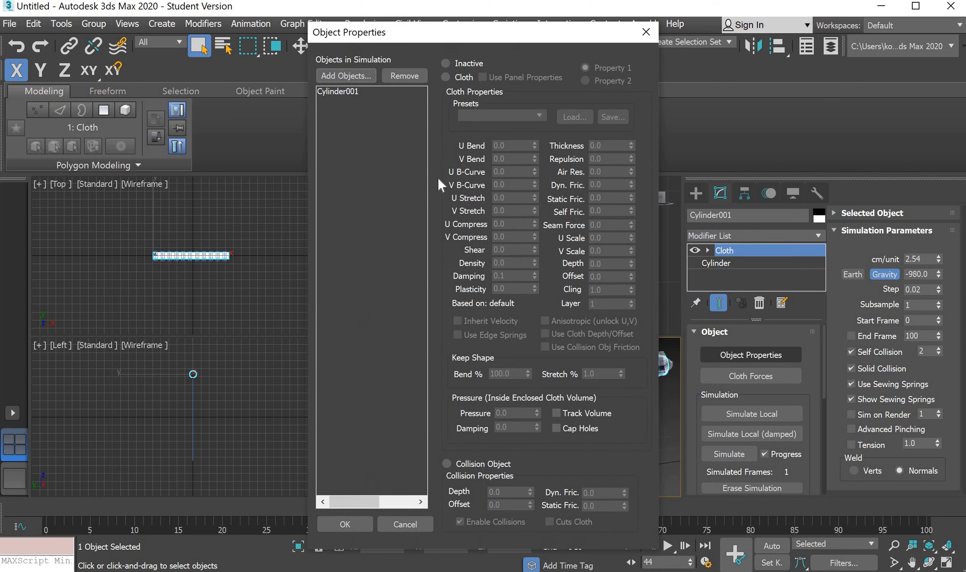
{"action": "left_click", "coordinate": [364, 77]}
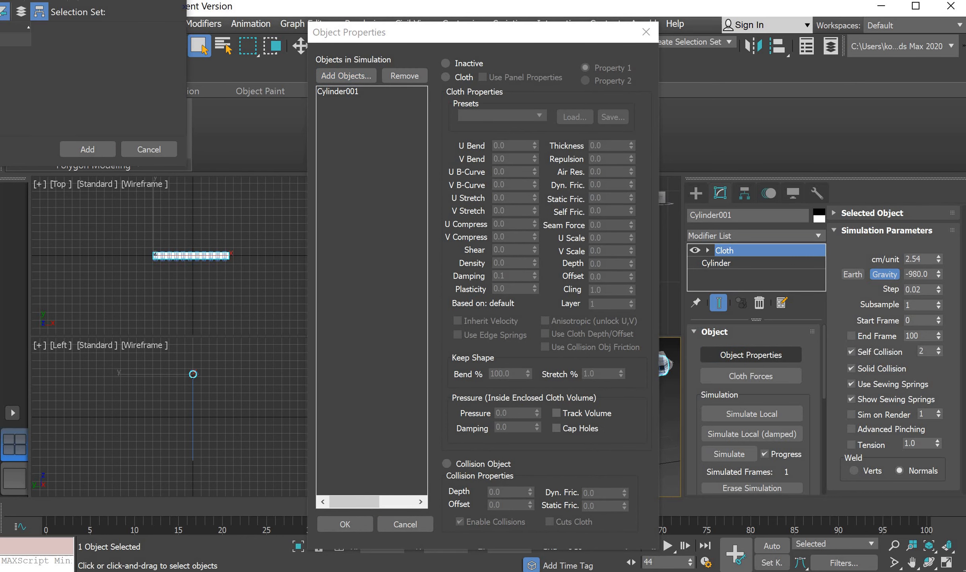
{"action": "left_click", "coordinate": [88, 150]}
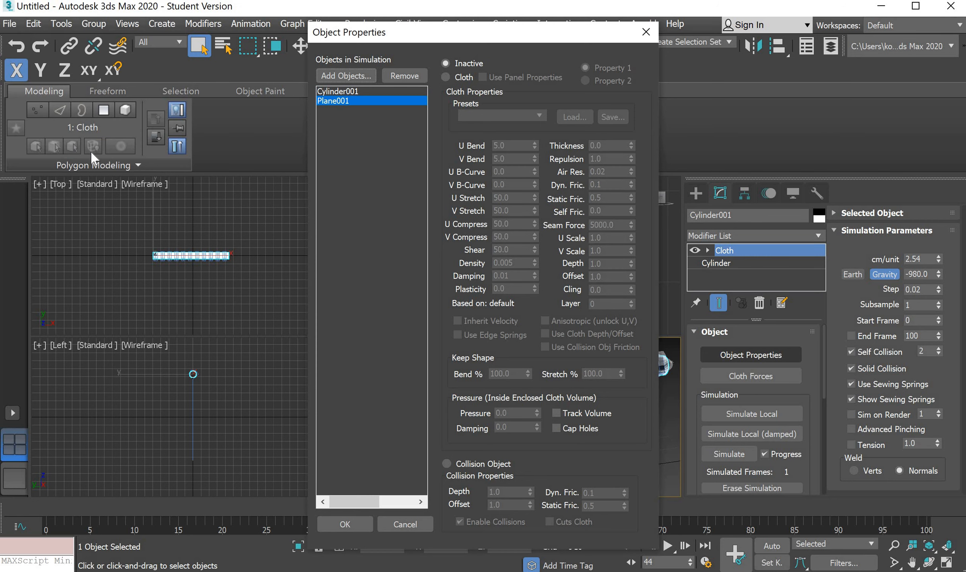
Step: Make the panel a Cloth object with the Cotton preset and define the cylinder as a Collision Object
{"action": "left_click", "coordinate": [447, 76]}
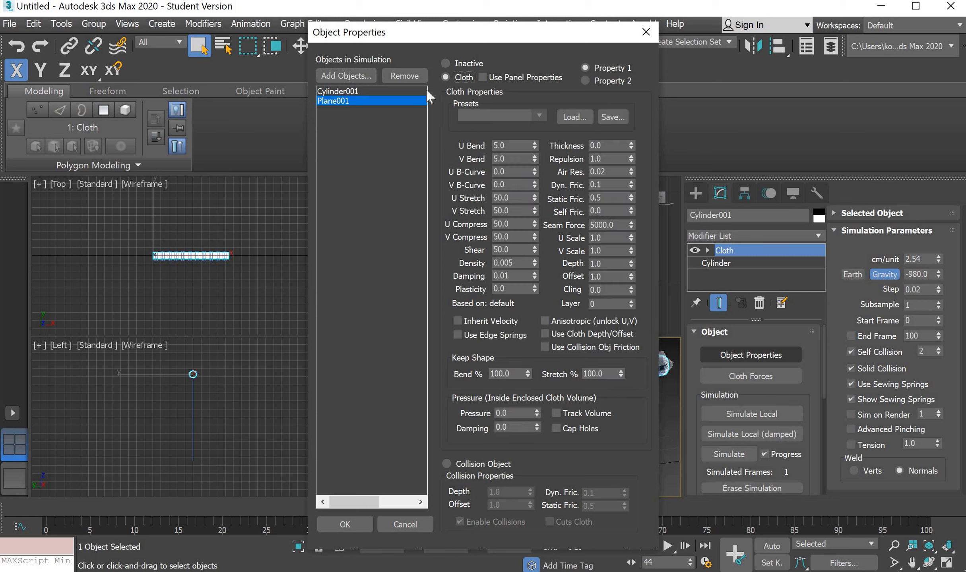
{"action": "left_click", "coordinate": [484, 114]}
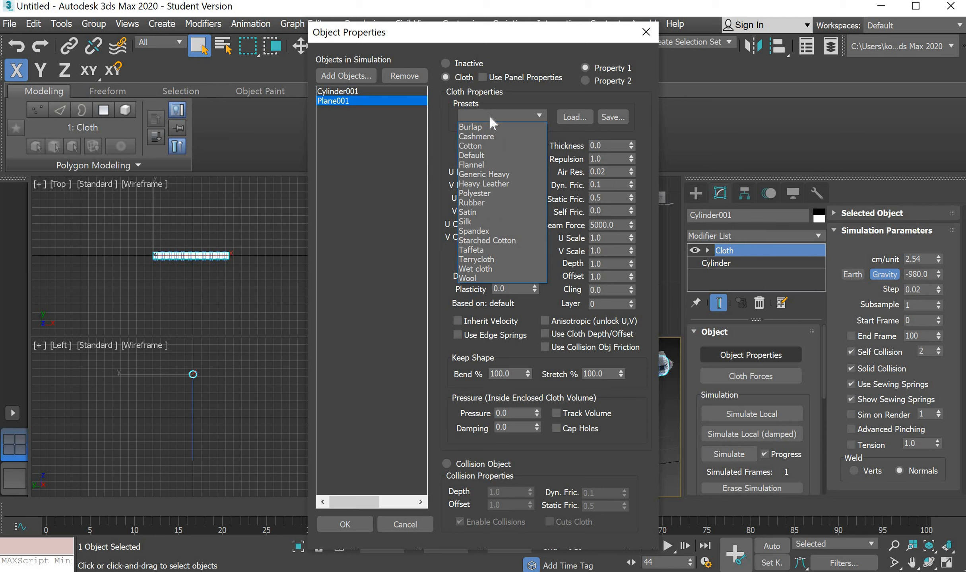
{"action": "left_click", "coordinate": [494, 145]}
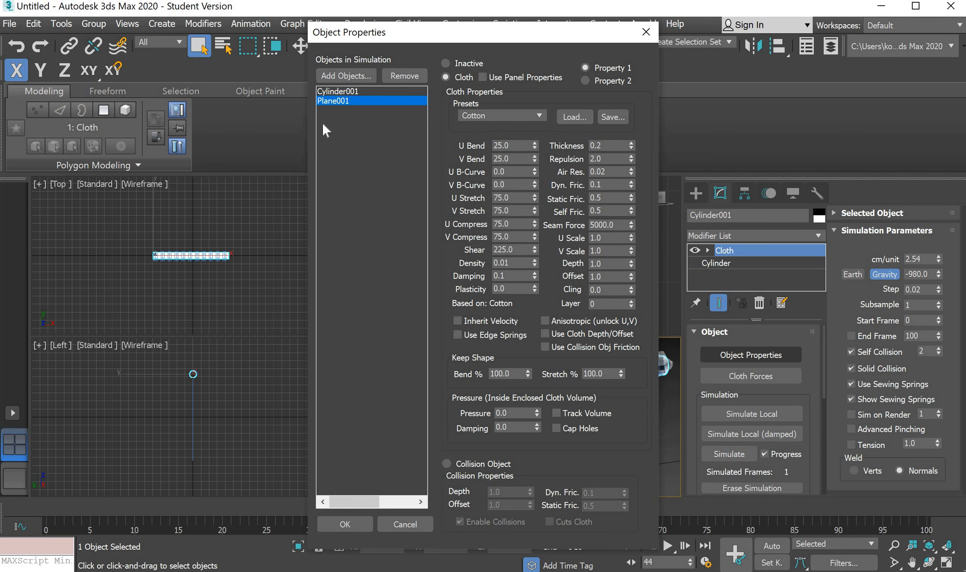
{"action": "left_click", "coordinate": [343, 91]}
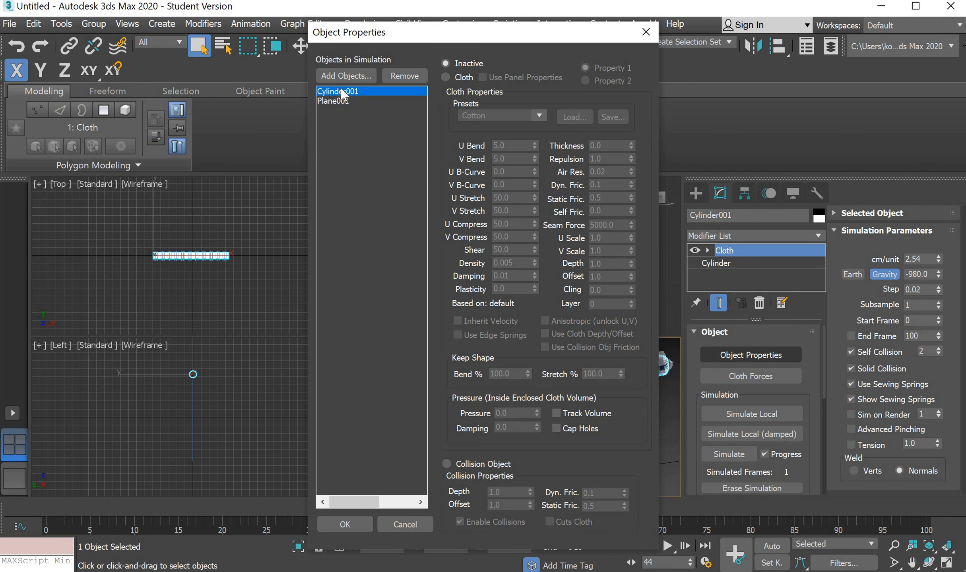
{"action": "left_click", "coordinate": [447, 464]}
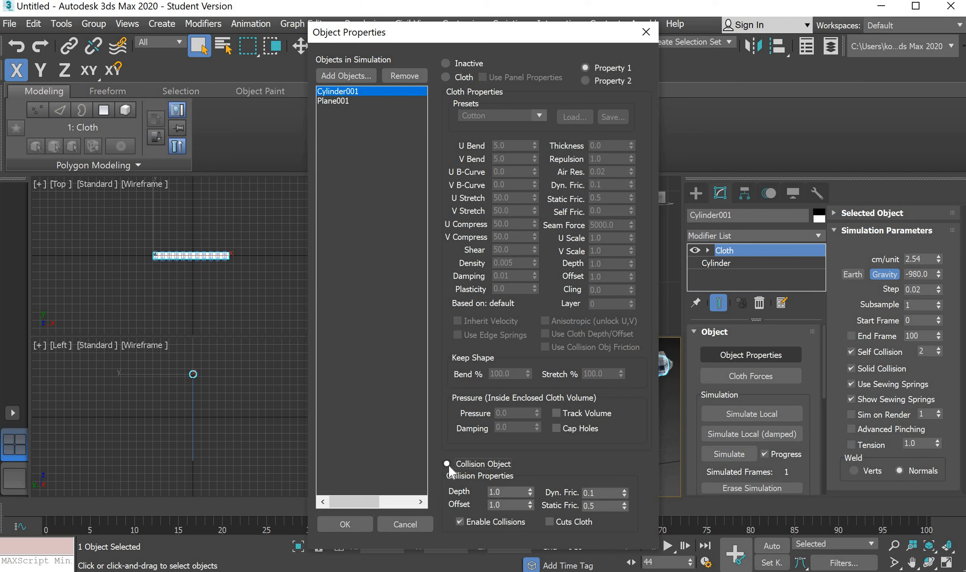
Step: Accept the cloth and collision settings, and switch the enlarged Left viewport to the Front view
{"action": "left_click", "coordinate": [345, 525]}
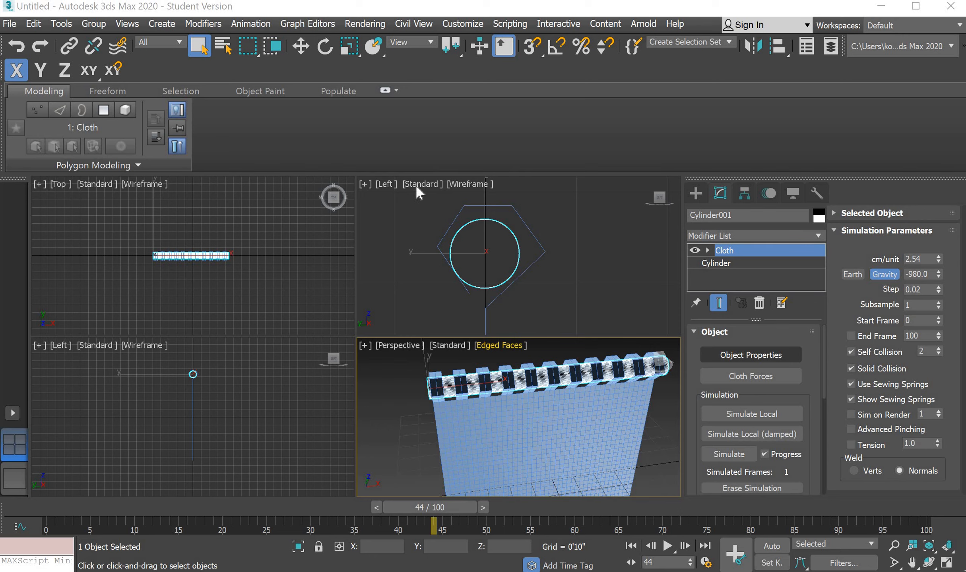
{"action": "left_click", "coordinate": [387, 184]}
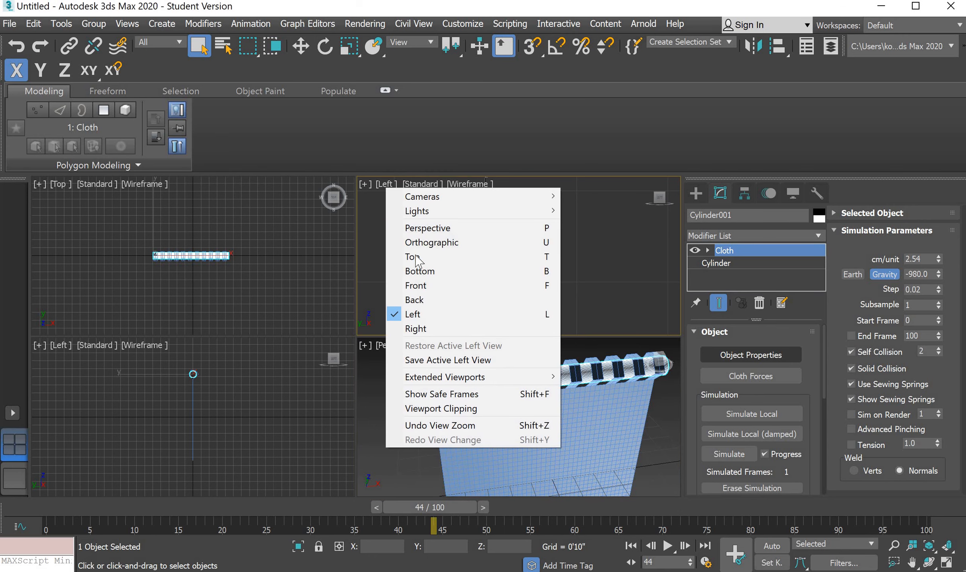
{"action": "left_click", "coordinate": [415, 286]}
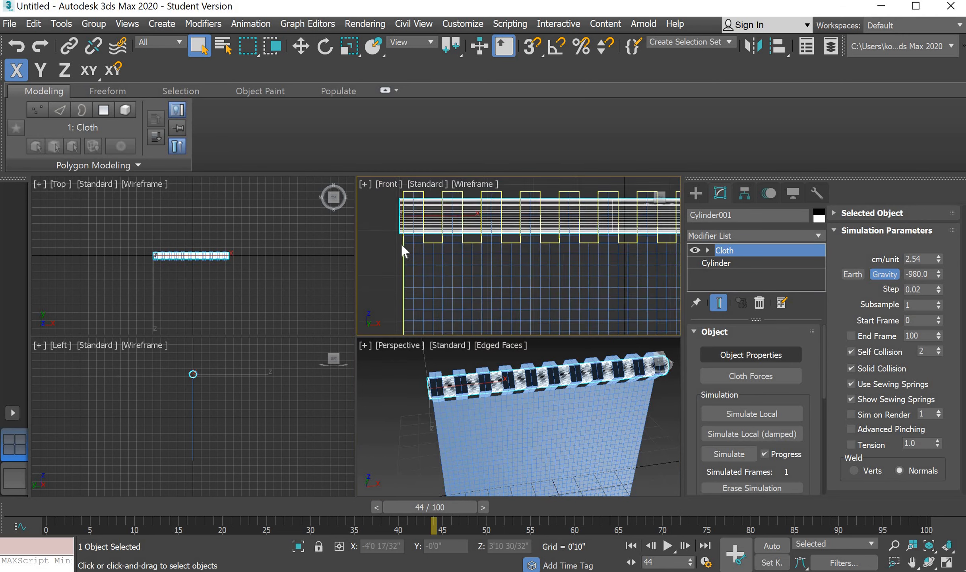
{"action": "left_click", "coordinate": [405, 206]}
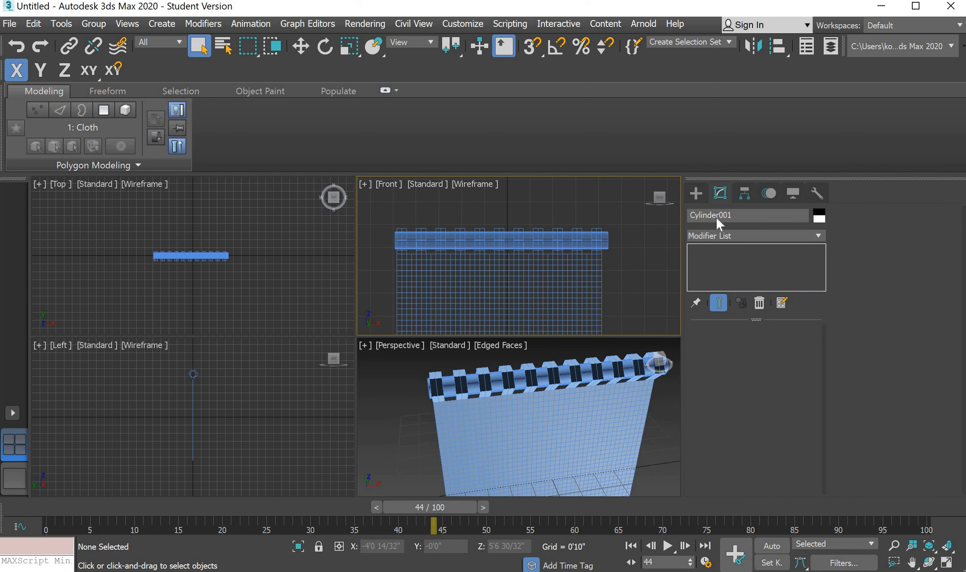
Step: Make a Cloth vertex group named loops from the curtain's hanging loop vertices and the panel's uppermost row
{"action": "left_click", "coordinate": [577, 249]}
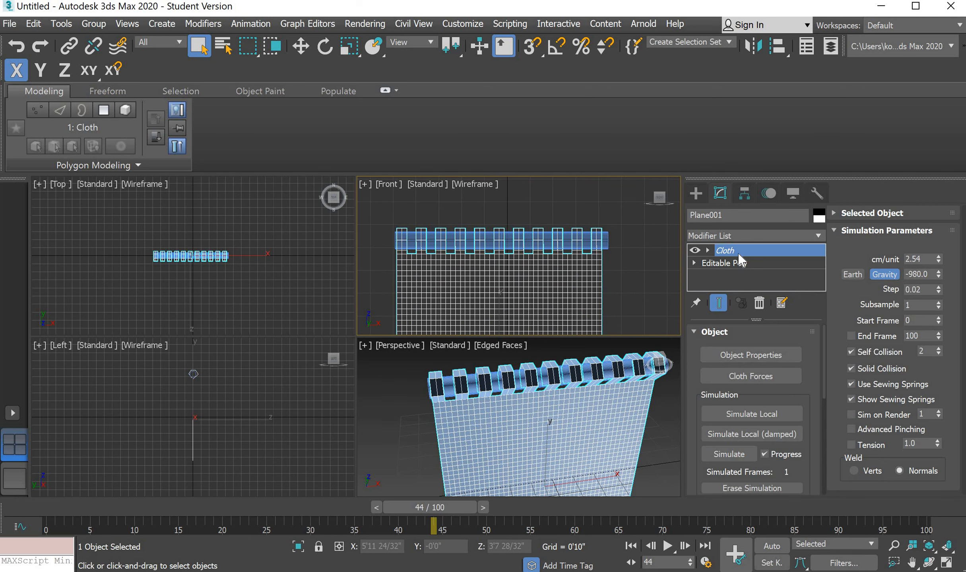
{"action": "left_click", "coordinate": [708, 250]}
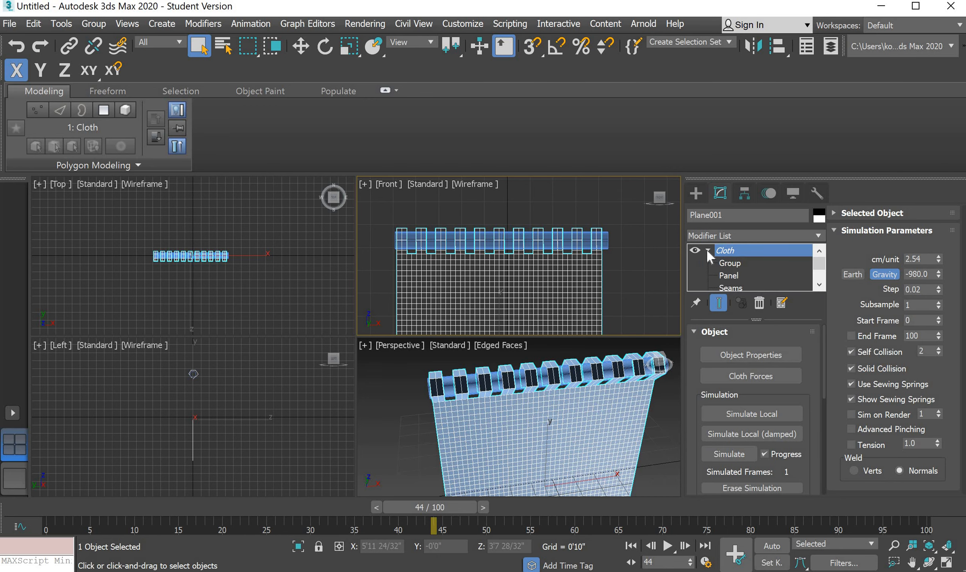
{"action": "left_click", "coordinate": [729, 264]}
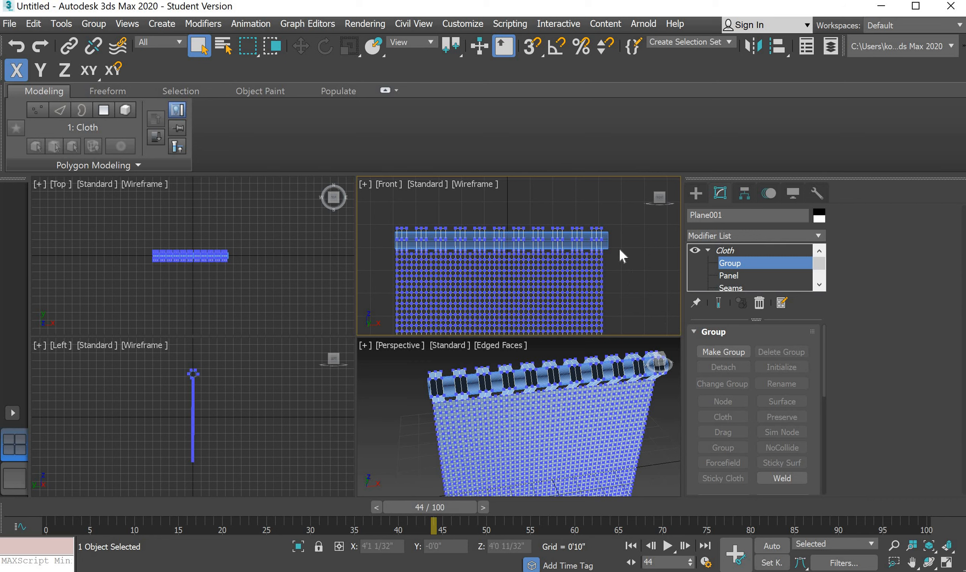
{"action": "left_click_drag", "start_coordinate": [619, 249], "coordinate": [384, 217]}
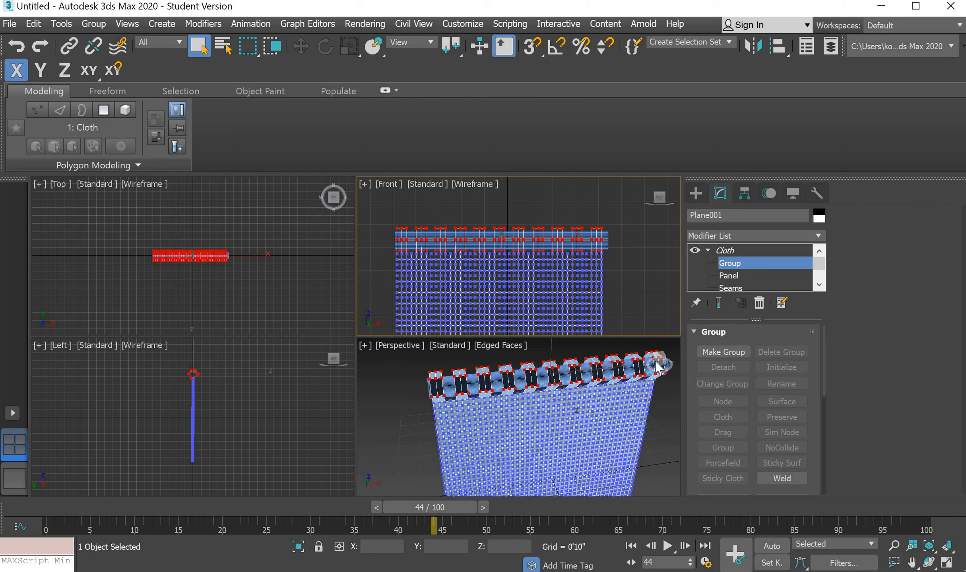
{"action": "left_click_drag", "start_coordinate": [658, 361], "coordinate": [660, 355]}
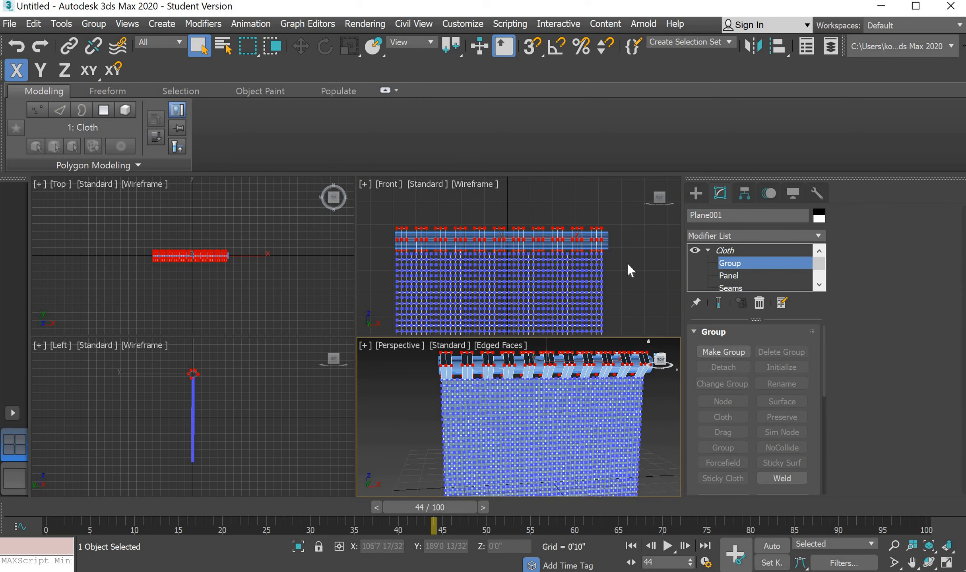
{"action": "left_click", "coordinate": [626, 255]}
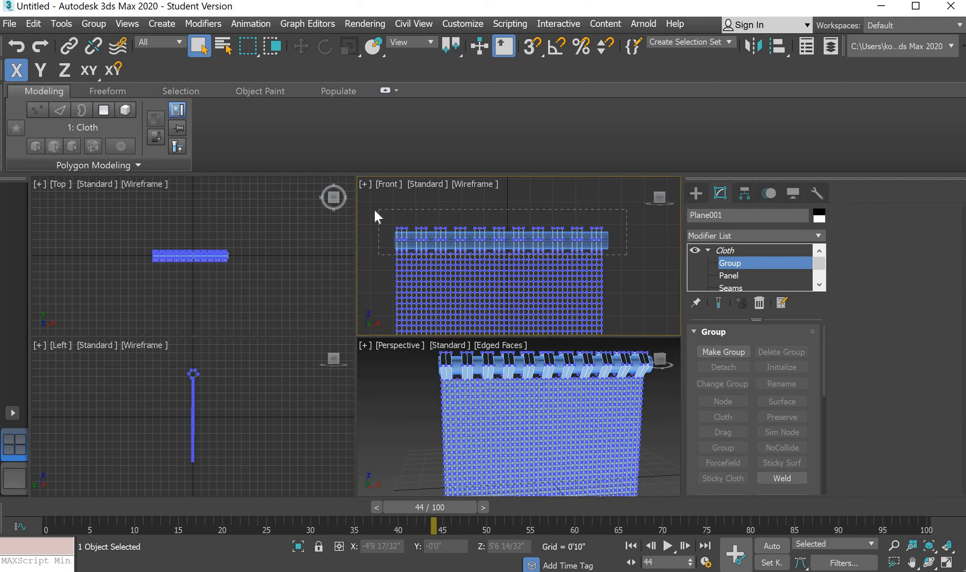
{"action": "left_click_drag", "start_coordinate": [375, 210], "coordinate": [375, 211]}
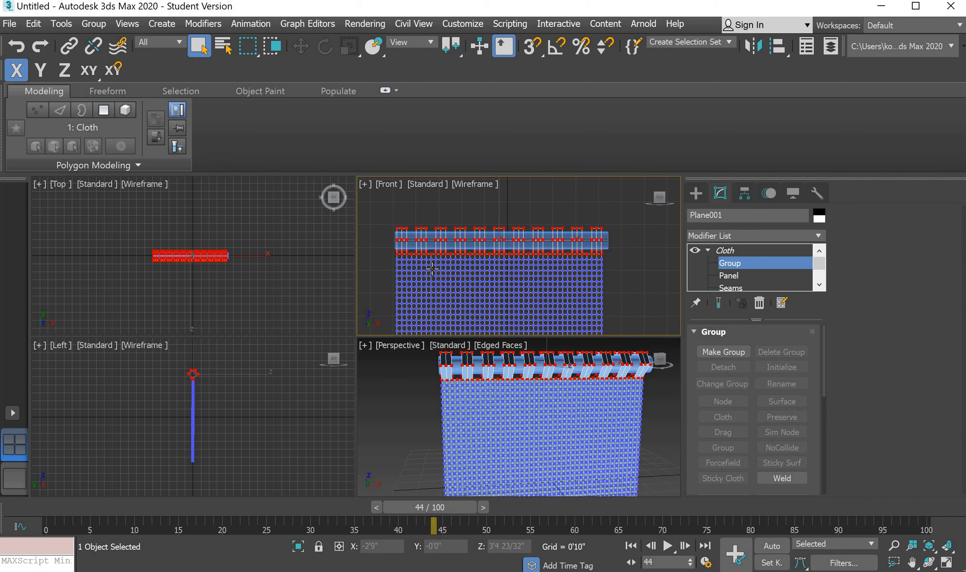
{"action": "left_click", "coordinate": [729, 351]}
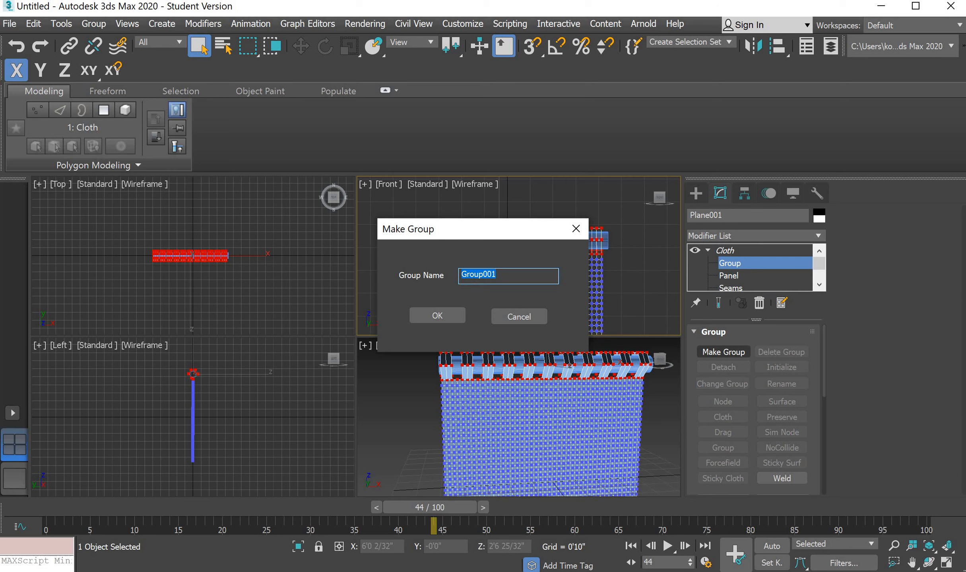
{"action": "type", "text": "loops"}
{"action": "left_click", "coordinate": [438, 314]}
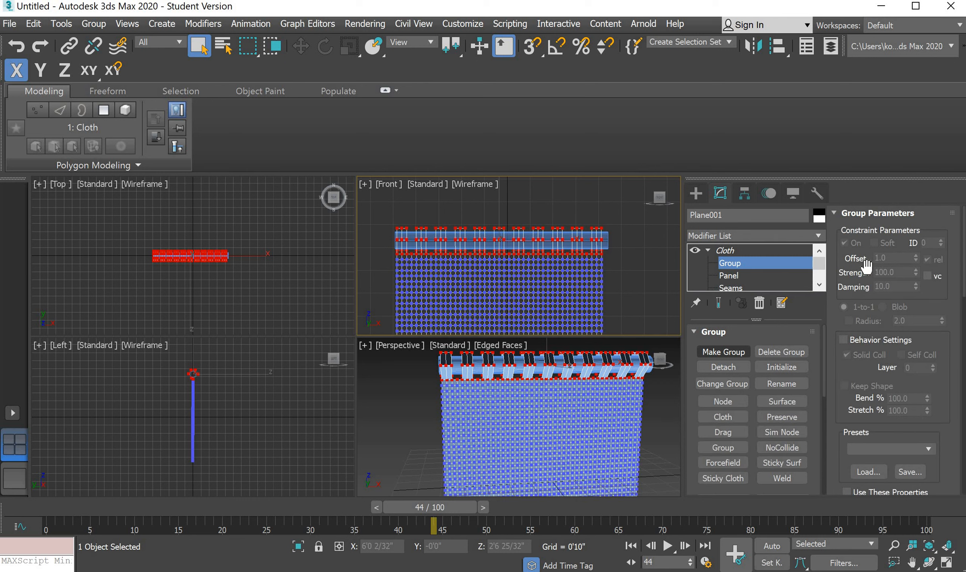
Step: Constrain the loops group to the cylinder rod with a Surface constraint and return to the Cloth modifier's top level
{"action": "scroll", "coordinate": [752, 410], "scroll_direction": "down", "scroll_amount": 2}
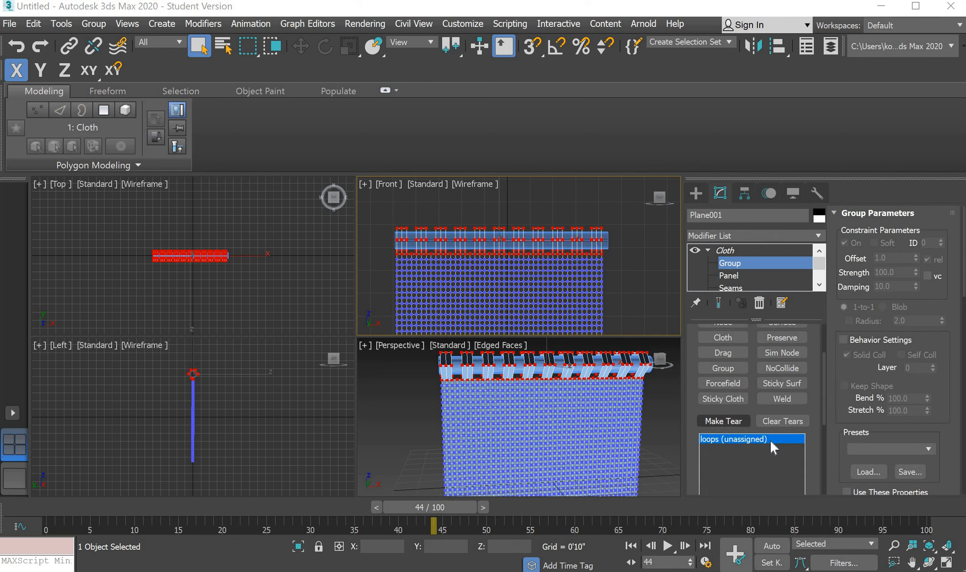
{"action": "scroll", "coordinate": [769, 443], "scroll_direction": "down", "scroll_amount": 2}
{"action": "scroll", "coordinate": [793, 399], "scroll_direction": "up", "scroll_amount": 1}
{"action": "scroll", "coordinate": [793, 399], "scroll_direction": "up", "scroll_amount": 1}
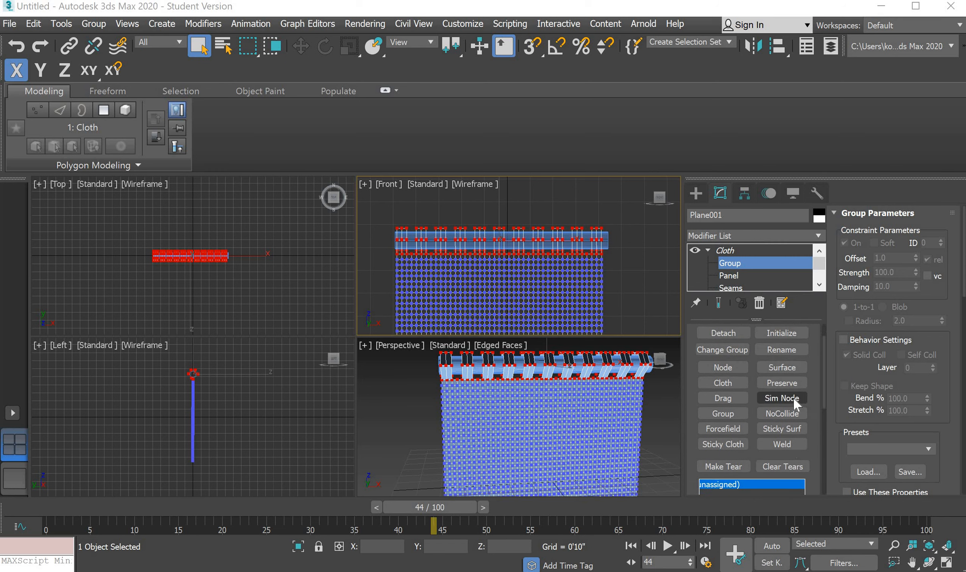
{"action": "scroll", "coordinate": [793, 398], "scroll_direction": "down", "scroll_amount": 2}
{"action": "scroll", "coordinate": [729, 440], "scroll_direction": "up", "scroll_amount": 2}
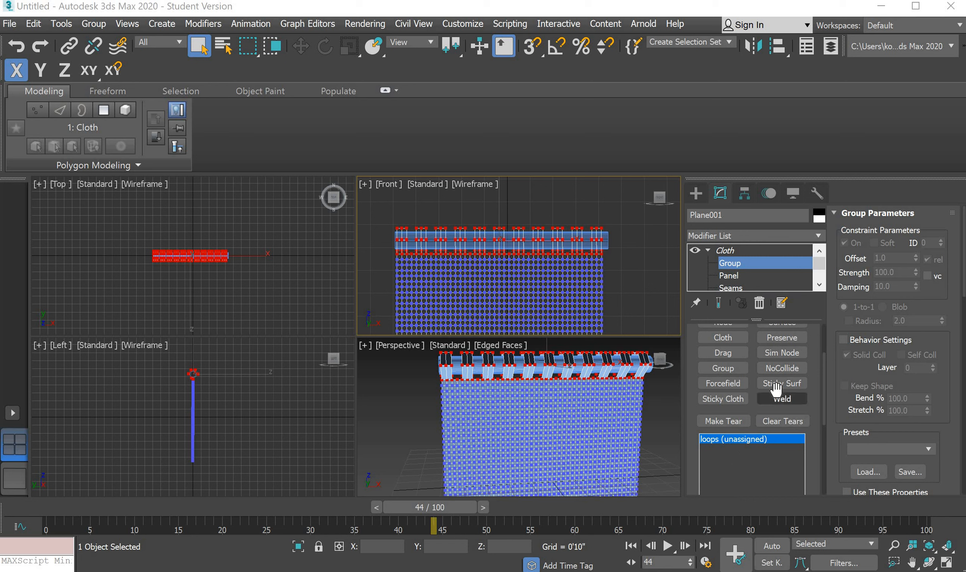
{"action": "scroll", "coordinate": [750, 420], "scroll_direction": "up", "scroll_amount": 3}
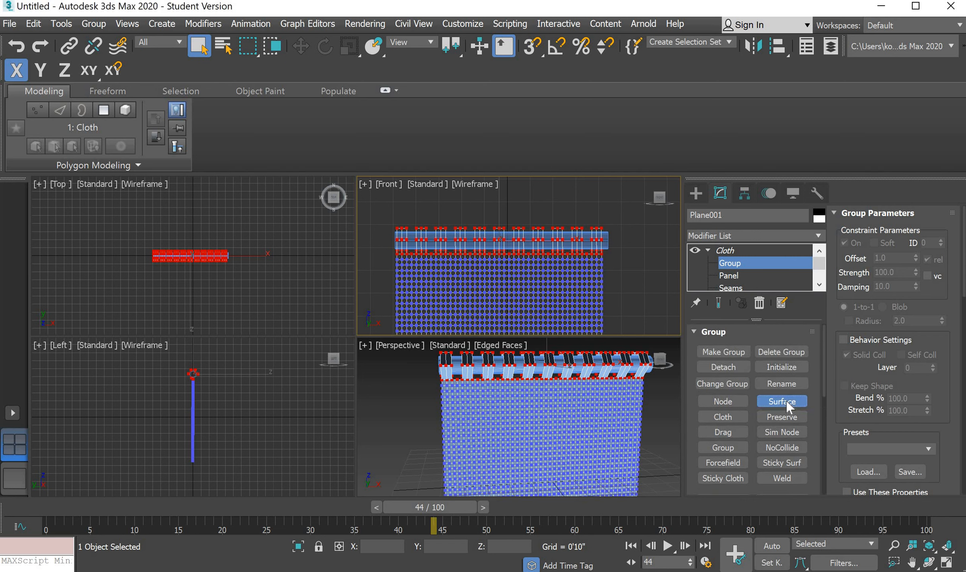
{"action": "left_click", "coordinate": [785, 400]}
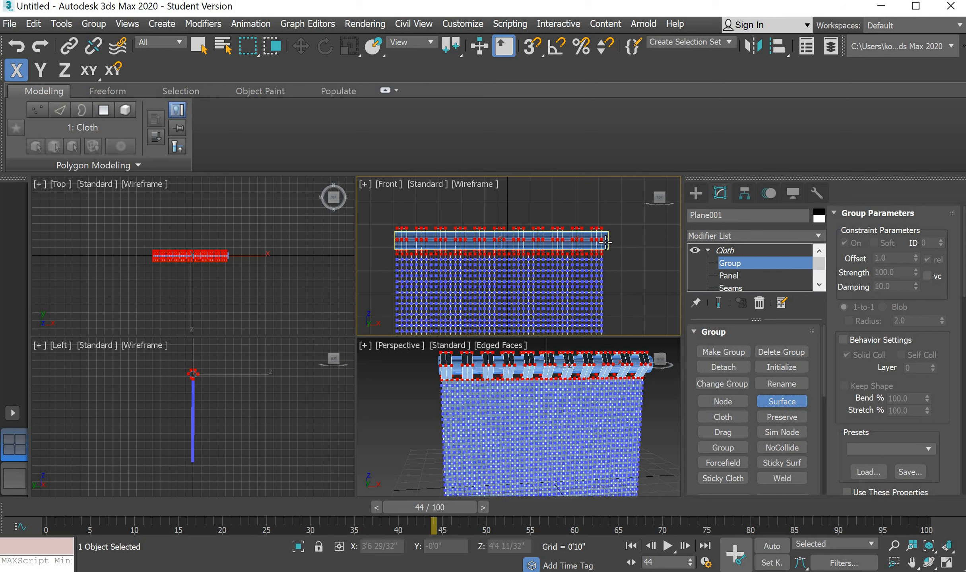
{"action": "left_click", "coordinate": [604, 240]}
{"action": "scroll", "coordinate": [747, 381], "scroll_direction": "down", "scroll_amount": 3}
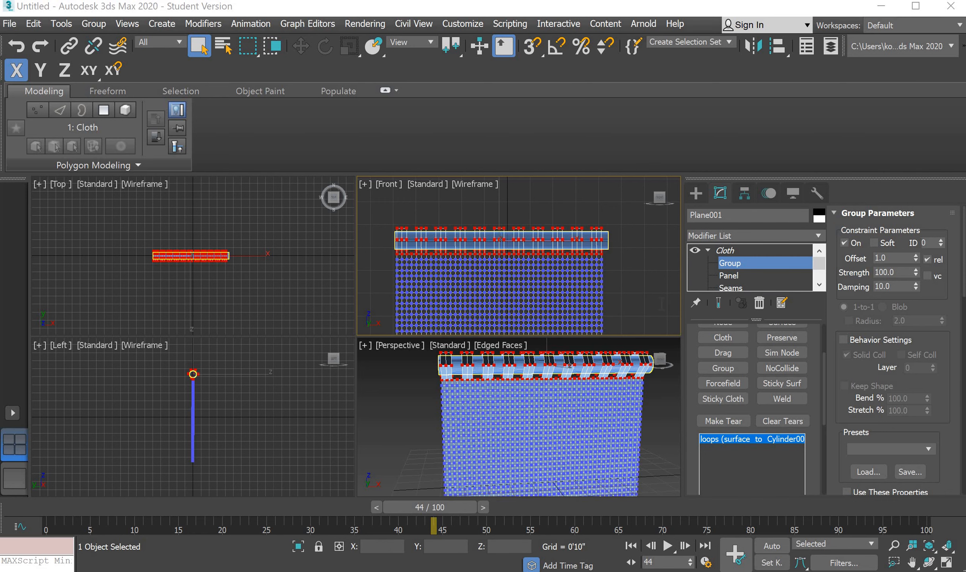
{"action": "left_click", "coordinate": [750, 251]}
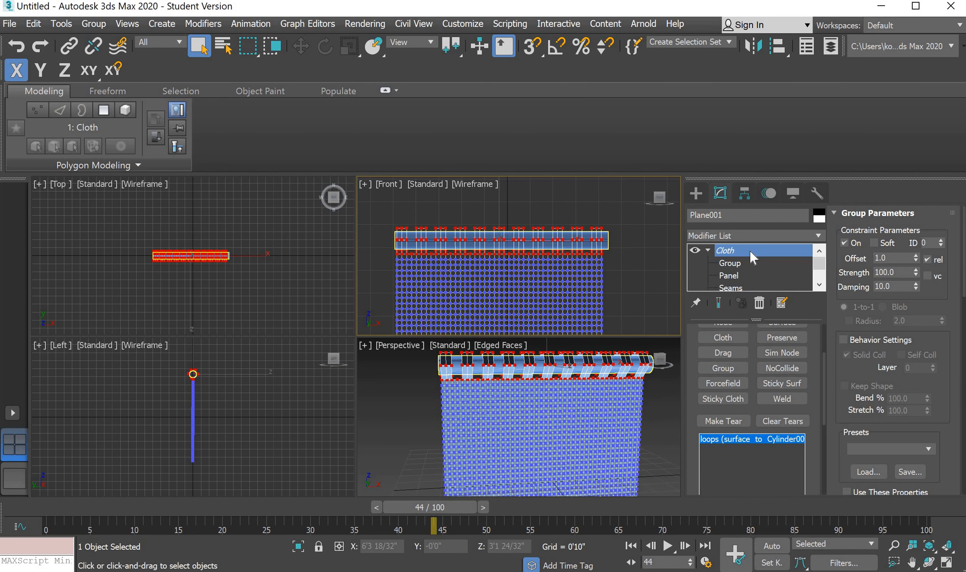
{"action": "left_click", "coordinate": [719, 303]}
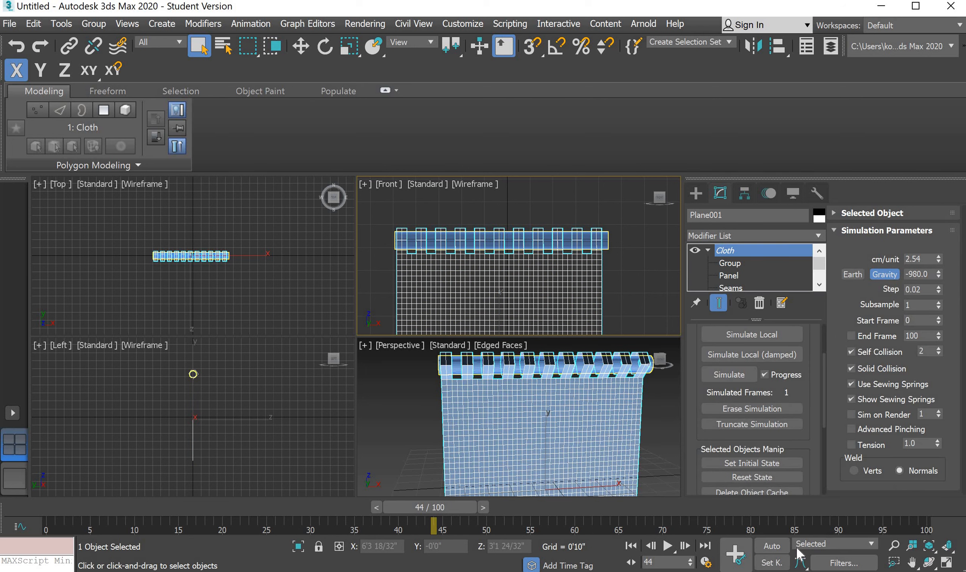
Step: Turn on Auto Key and, at frame 100, scale the cylinder rod along its length to about 672%
{"action": "left_click", "coordinate": [772, 548]}
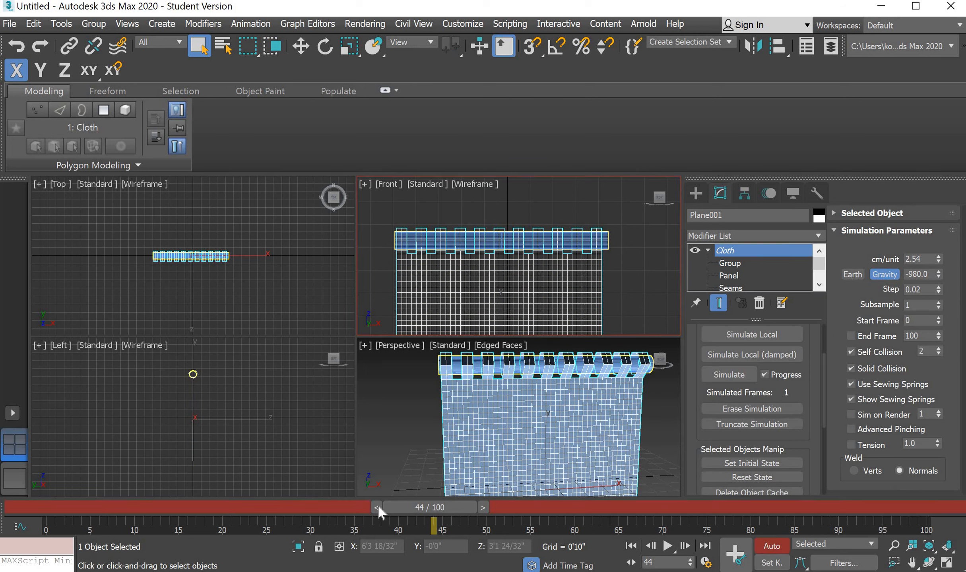
{"action": "left_click_drag", "start_coordinate": [405, 505], "coordinate": [918, 482]}
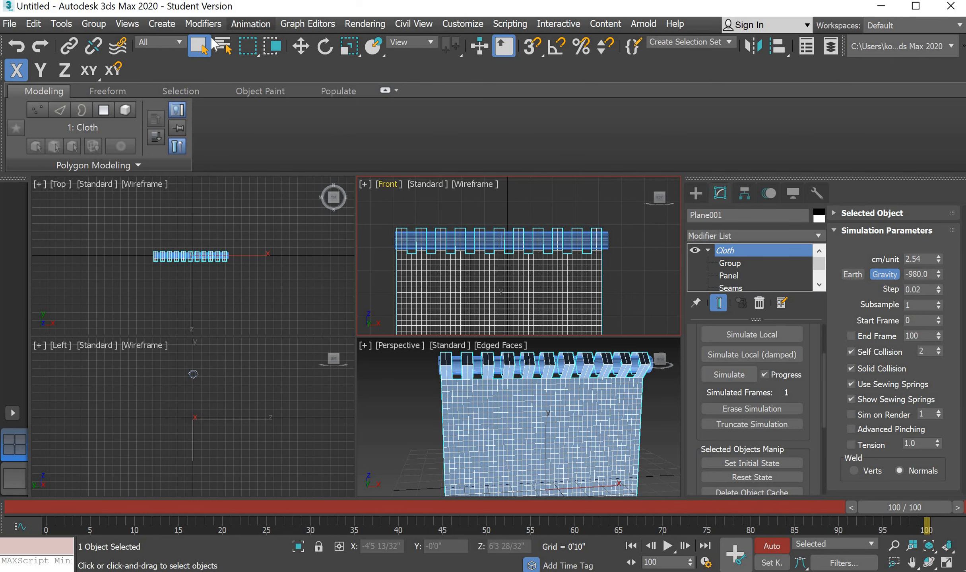
{"action": "left_click", "coordinate": [412, 239]}
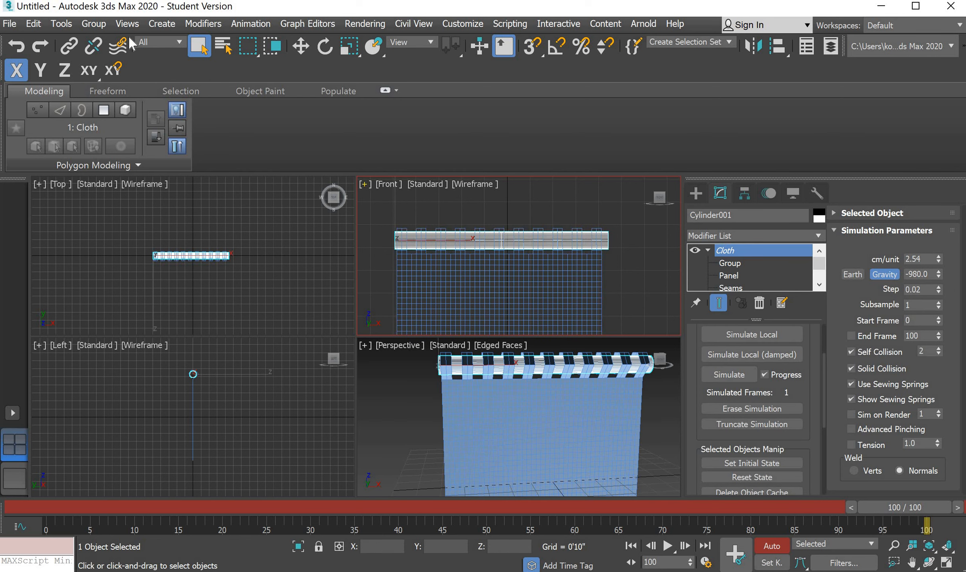
{"action": "left_click", "coordinate": [33, 23]}
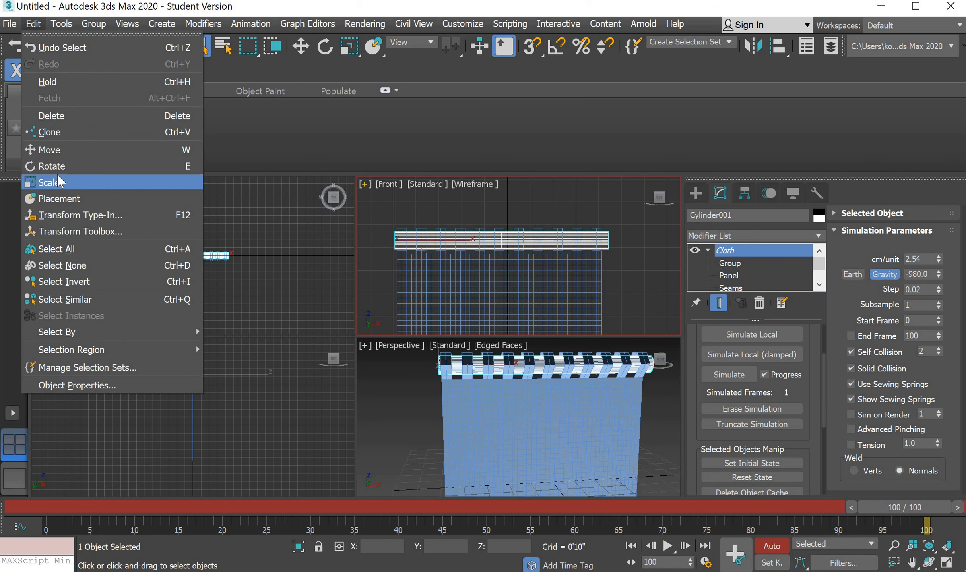
{"action": "left_click", "coordinate": [55, 182]}
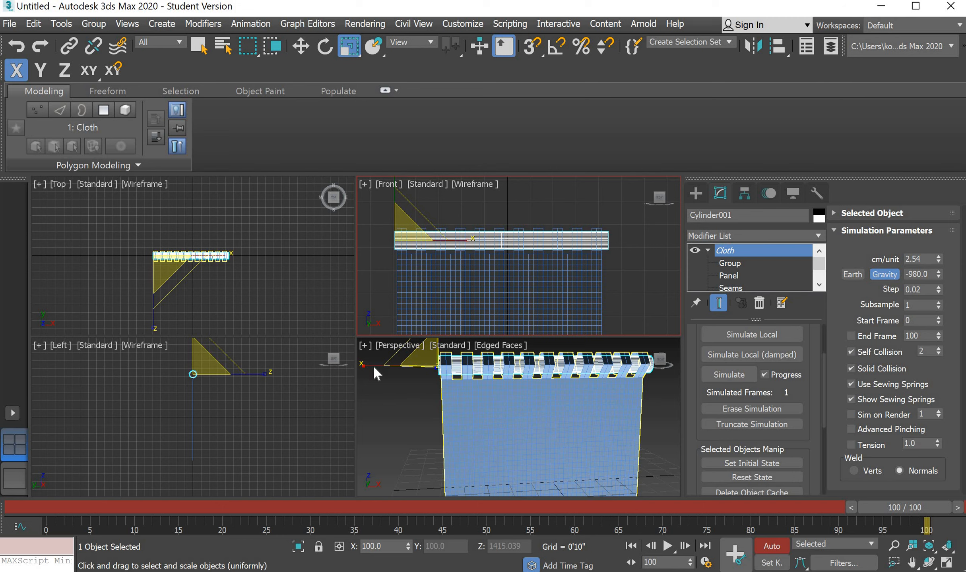
{"action": "left_click_drag", "start_coordinate": [373, 365], "coordinate": [400, 362]}
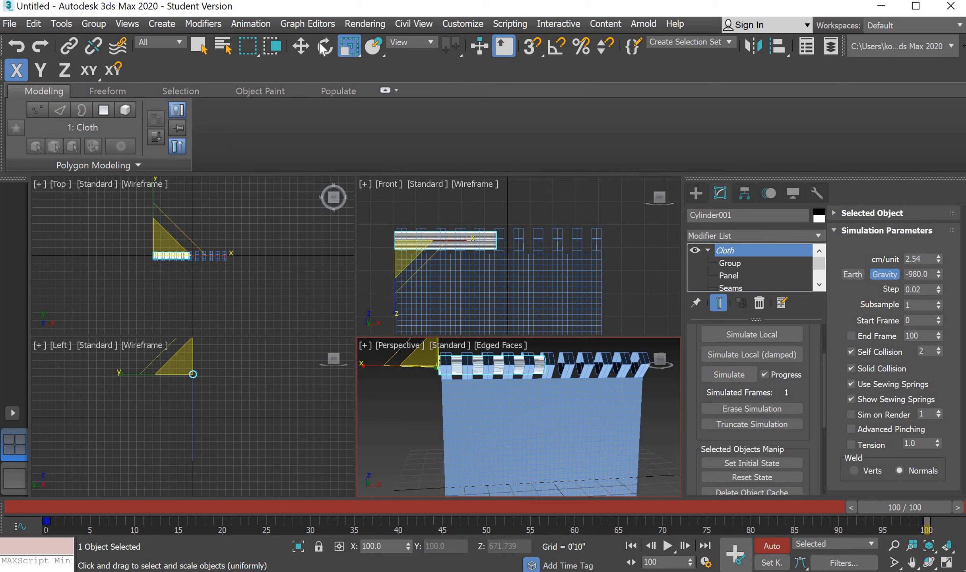
Step: Move the shortened rod along X at frame 100 to about -0'0 23/32", under the loops at the curtain's far end
{"action": "left_click", "coordinate": [301, 47]}
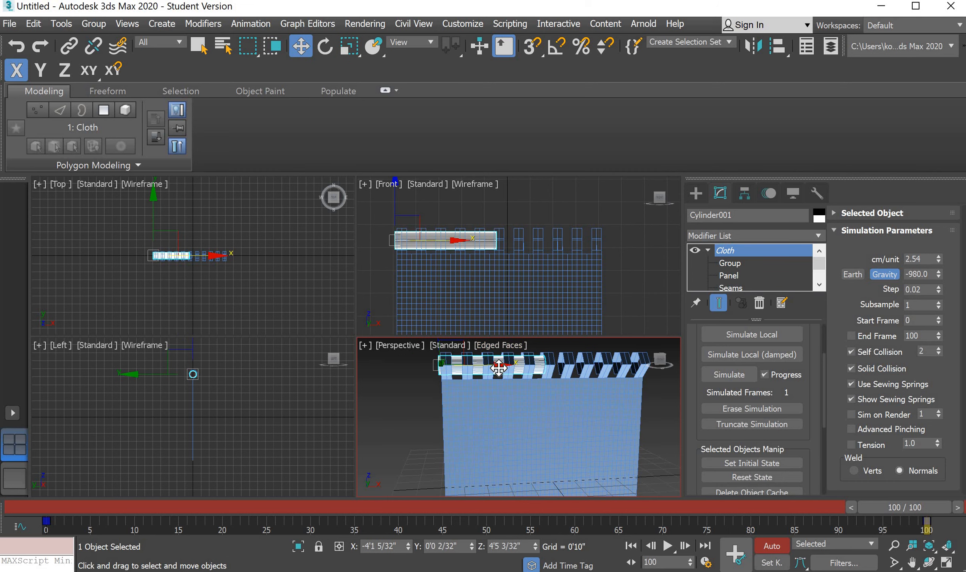
{"action": "left_click_drag", "start_coordinate": [499, 369], "coordinate": [613, 369]}
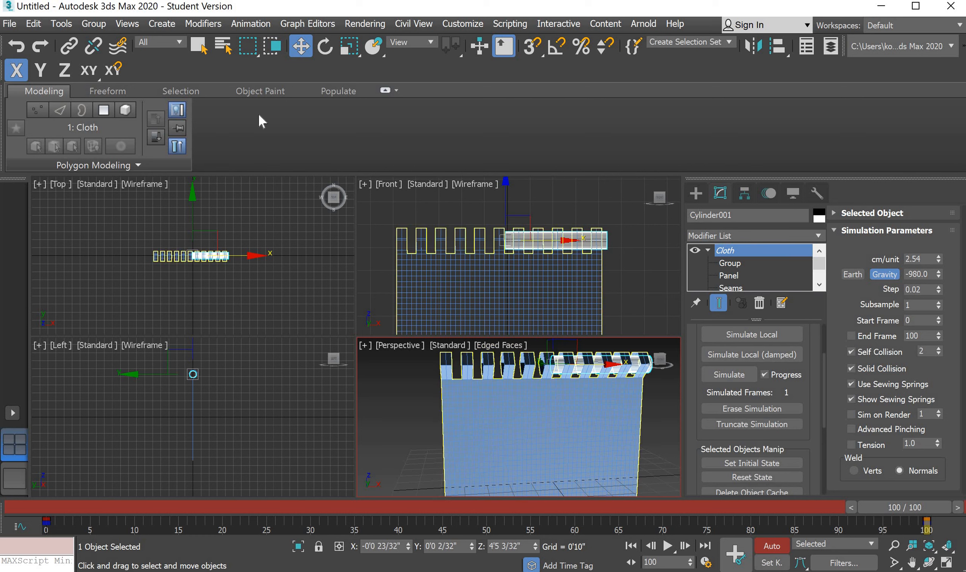
{"action": "left_click", "coordinate": [400, 387]}
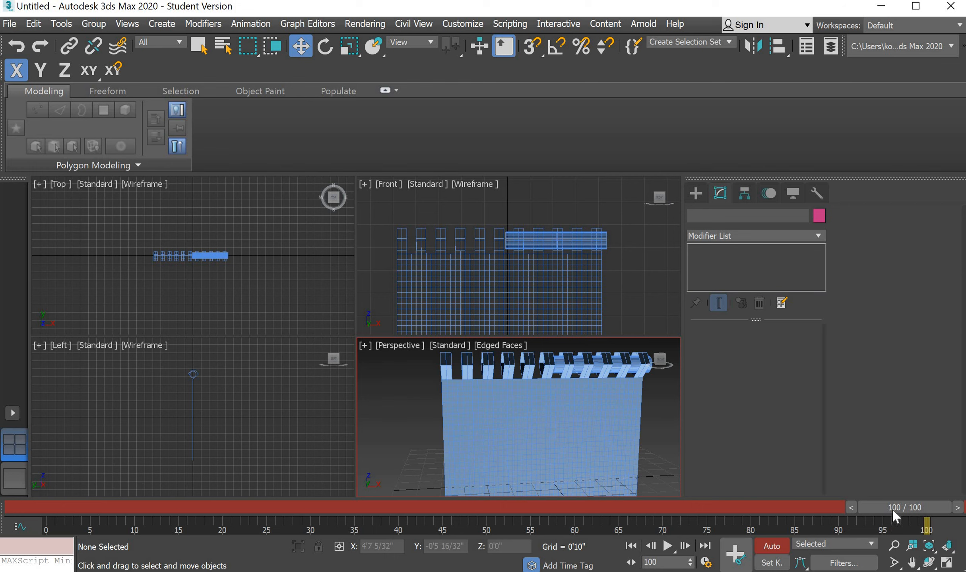
Step: Return to frame 0 and run the cloth simulation on the curtain panel
{"action": "left_click_drag", "start_coordinate": [893, 510], "coordinate": [63, 507]}
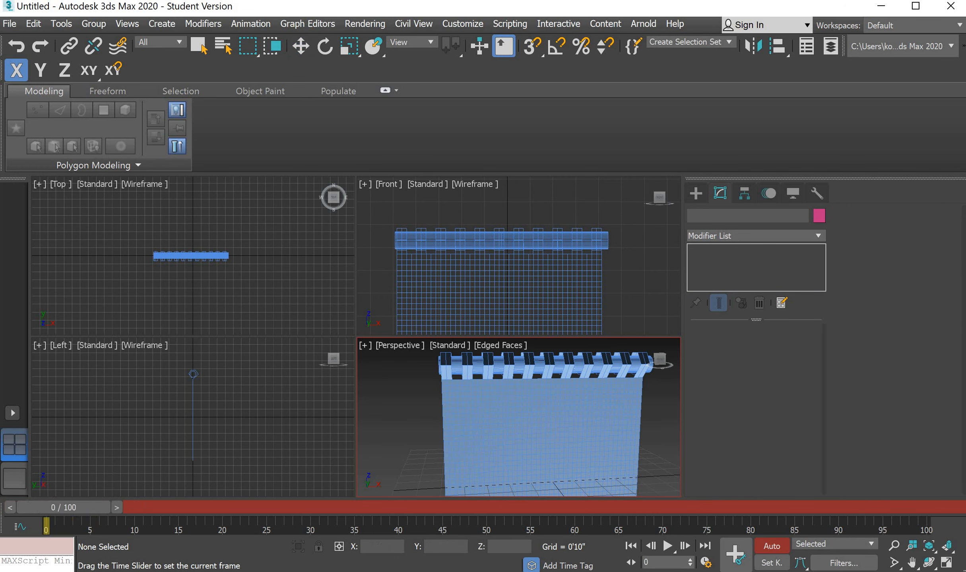
{"action": "key", "text": "w"}
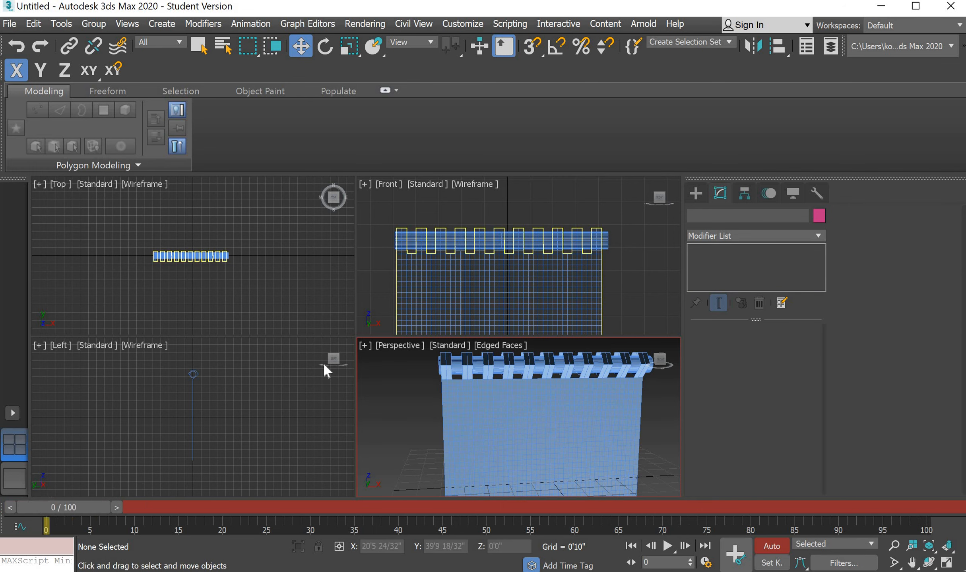
{"action": "left_click", "coordinate": [512, 265]}
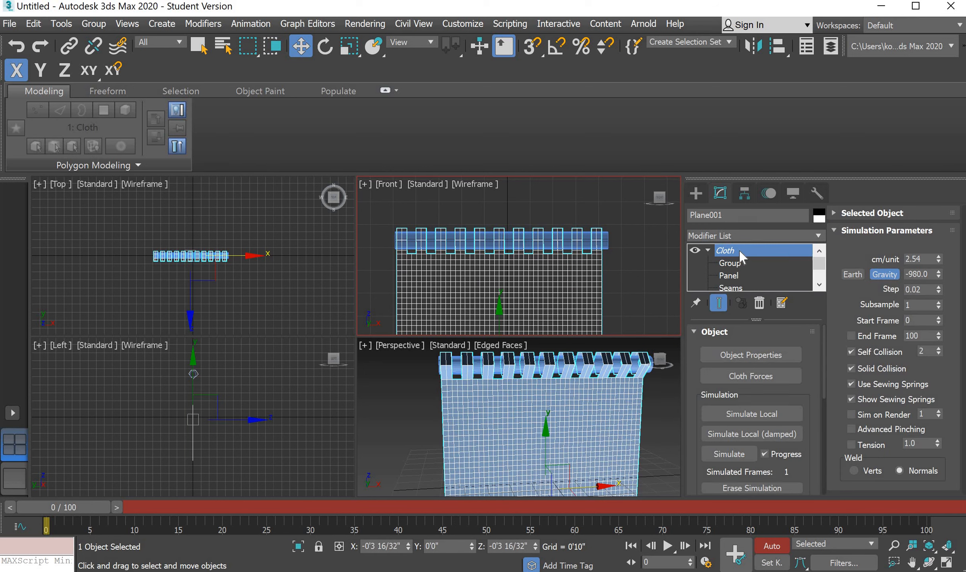
{"action": "left_click", "coordinate": [727, 455]}
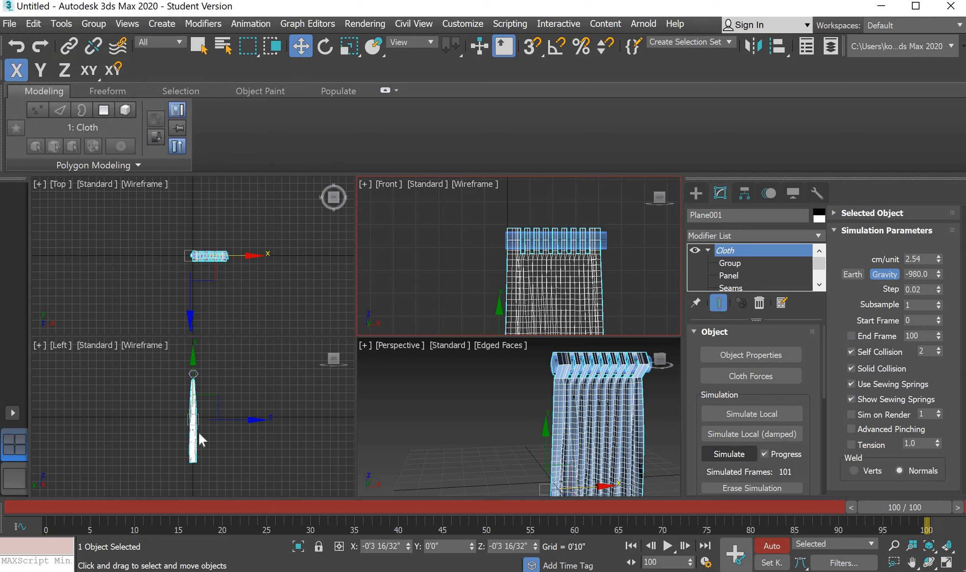
Step: Turn off Edged Faces in the Perspective viewport and inspect the gathered curtain in plain default shading
{"action": "left_click", "coordinate": [501, 352]}
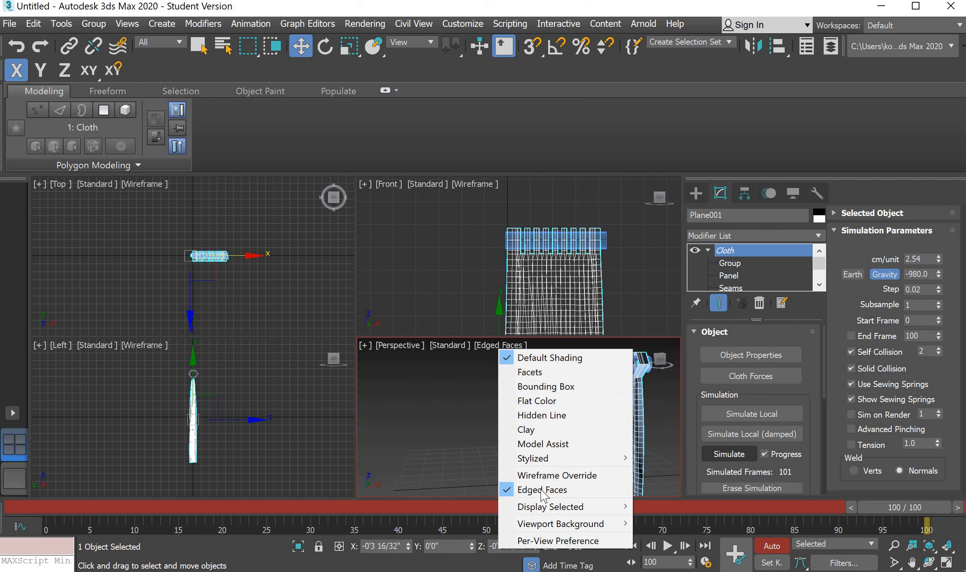
{"action": "left_click", "coordinate": [502, 494]}
{"action": "scroll", "coordinate": [483, 411], "scroll_direction": "down", "scroll_amount": 4}
{"action": "scroll", "coordinate": [513, 457], "scroll_direction": "down", "scroll_amount": 4}
{"action": "scroll", "coordinate": [516, 463], "scroll_direction": "up", "scroll_amount": 6}
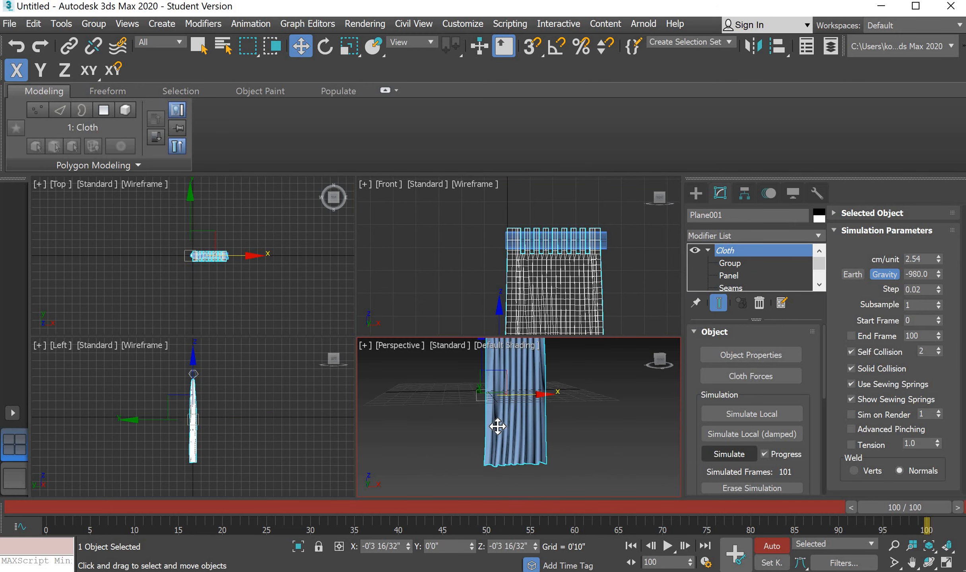
{"action": "scroll", "coordinate": [497, 426], "scroll_direction": "down", "scroll_amount": 4}
{"action": "scroll", "coordinate": [493, 406], "scroll_direction": "up", "scroll_amount": 4}
{"action": "scroll", "coordinate": [495, 396], "scroll_direction": "down", "scroll_amount": 4}
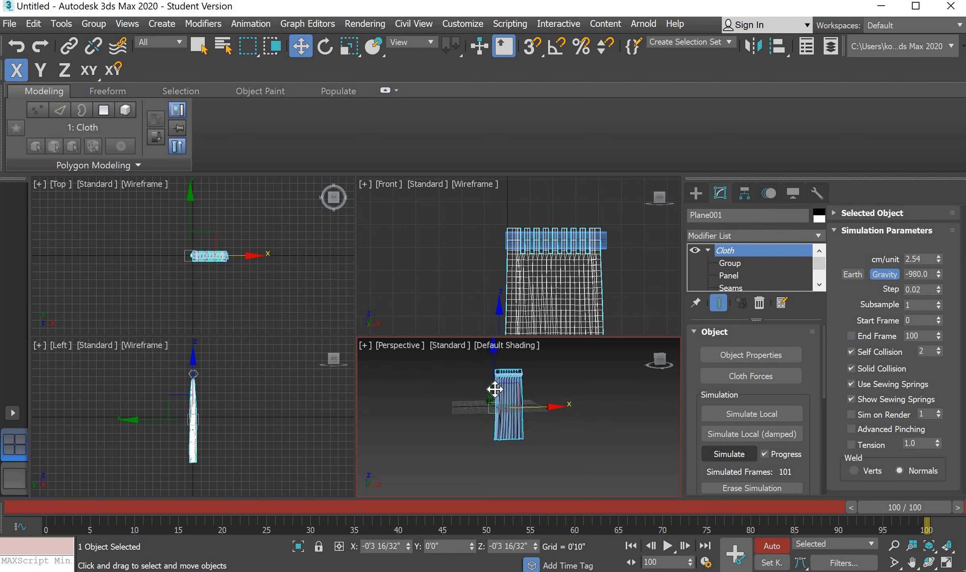
{"action": "scroll", "coordinate": [494, 387], "scroll_direction": "up", "scroll_amount": 3}
{"action": "scroll", "coordinate": [495, 388], "scroll_direction": "up", "scroll_amount": 2}
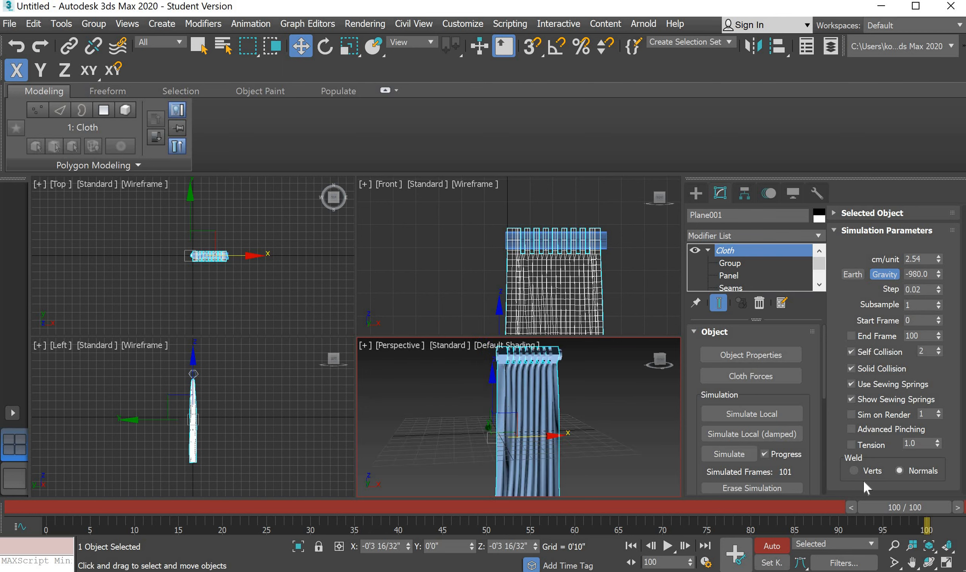
Step: Scrub the animation back to frame 77, where the curtain is less tightly gathered, and frame it in the Perspective viewport
{"action": "left_click_drag", "start_coordinate": [898, 512], "coordinate": [706, 516]}
{"action": "key", "text": "w"}
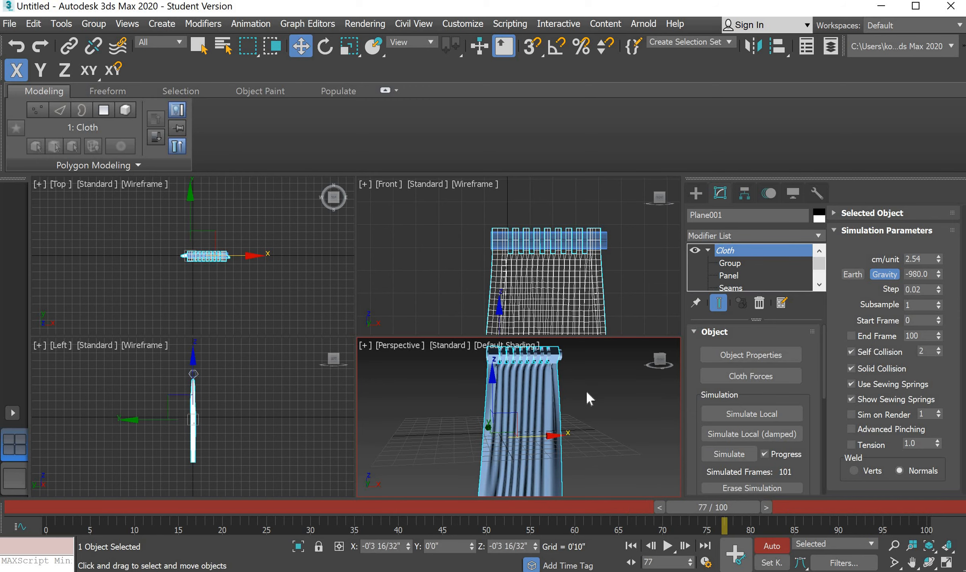
{"action": "scroll", "coordinate": [581, 397], "scroll_direction": "down", "scroll_amount": 2}
{"action": "scroll", "coordinate": [576, 398], "scroll_direction": "up", "scroll_amount": 2}
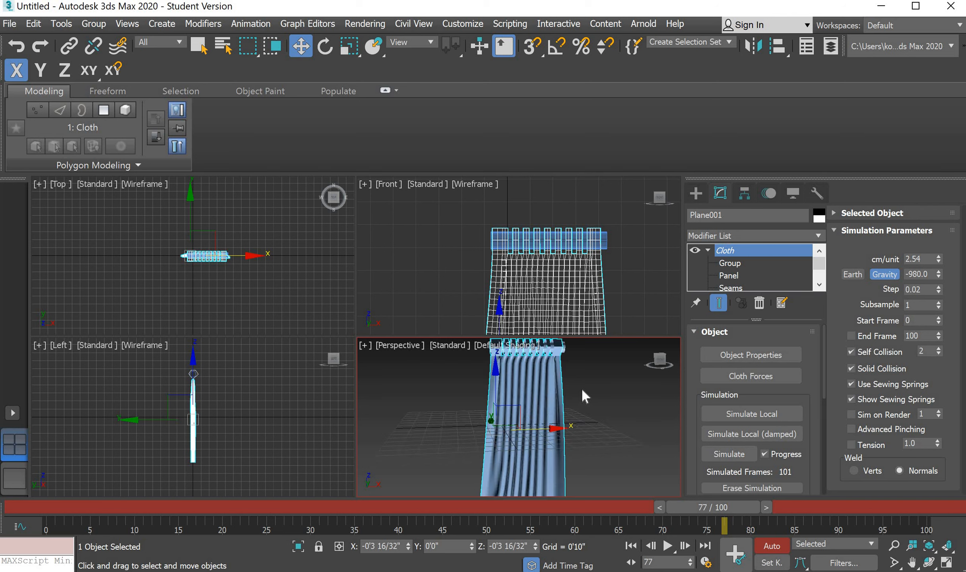
{"action": "middle_click_drag", "start_coordinate": [582, 388], "coordinate": [583, 381]}
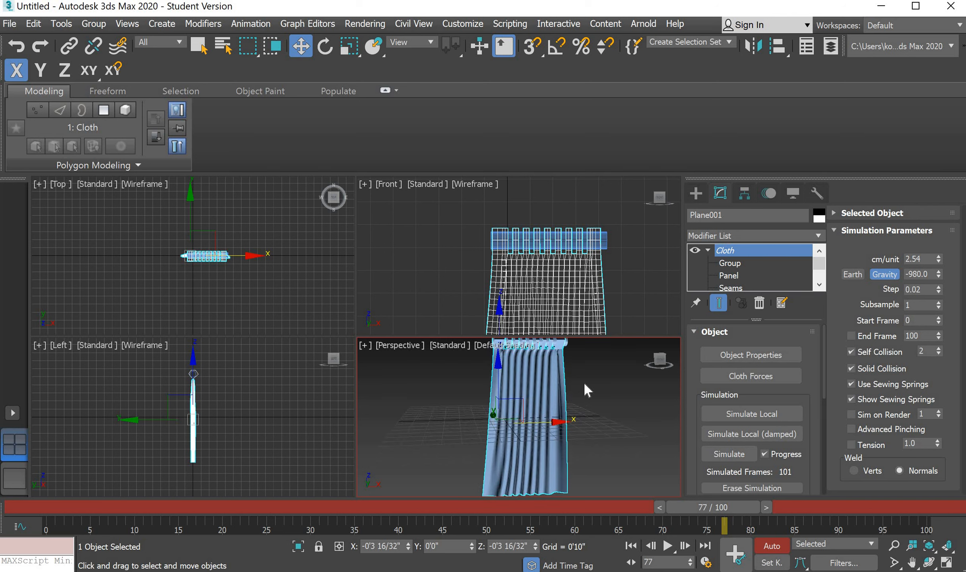
Step: Add a Shell modifier above Cloth on the curtain panel to give the fabric thickness, and adjust its outer amount
{"action": "left_click", "coordinate": [751, 236]}
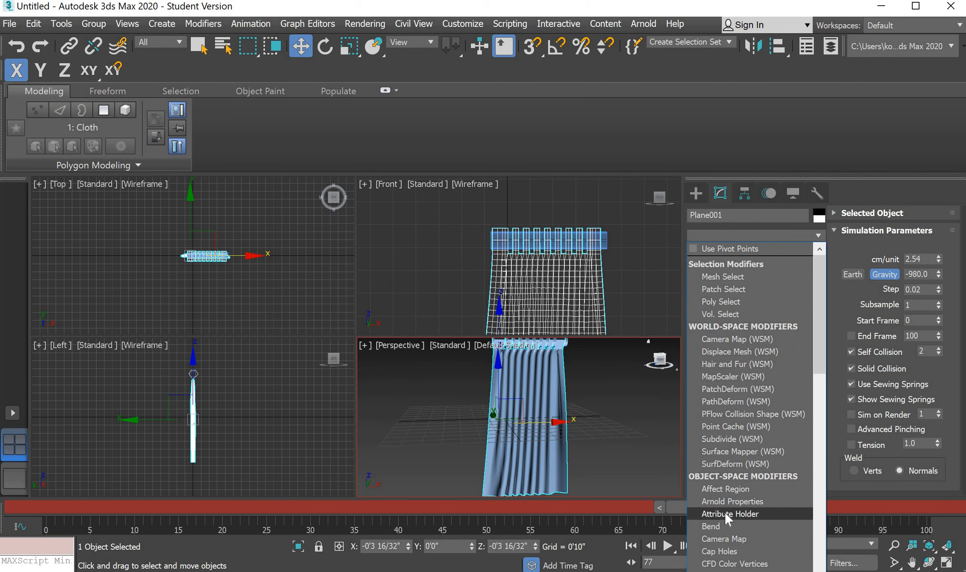
{"action": "key", "text": "s"}
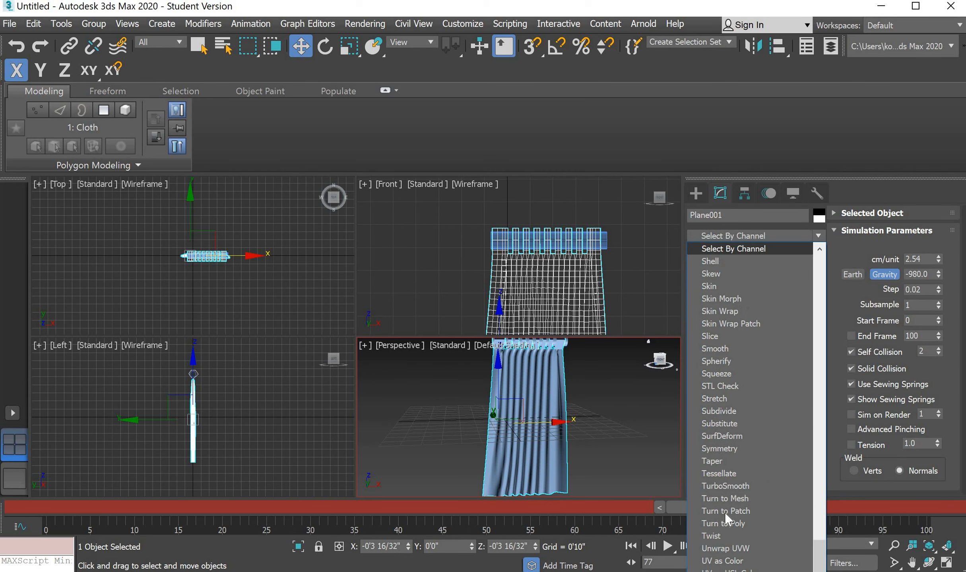
{"action": "left_click", "coordinate": [736, 263]}
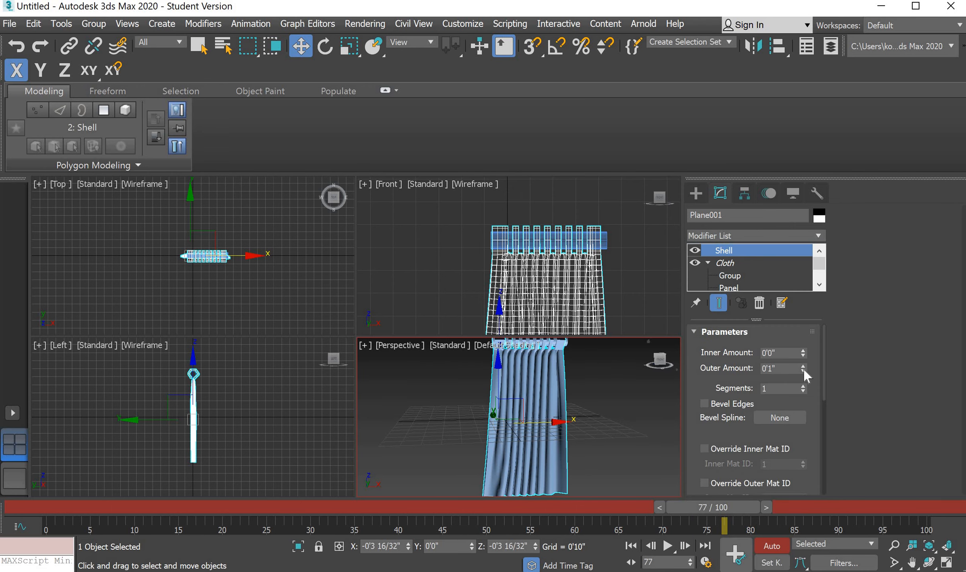
{"action": "left_click_drag", "start_coordinate": [804, 369], "coordinate": [813, 362]}
{"action": "left_click_drag", "start_coordinate": [811, 370], "coordinate": [811, 370]}
{"action": "double_click", "coordinate": [794, 372]}
Step: Add a TurboSmooth modifier above the Shell on the curtain panel and set its iterations to 2
{"action": "left_click", "coordinate": [792, 235]}
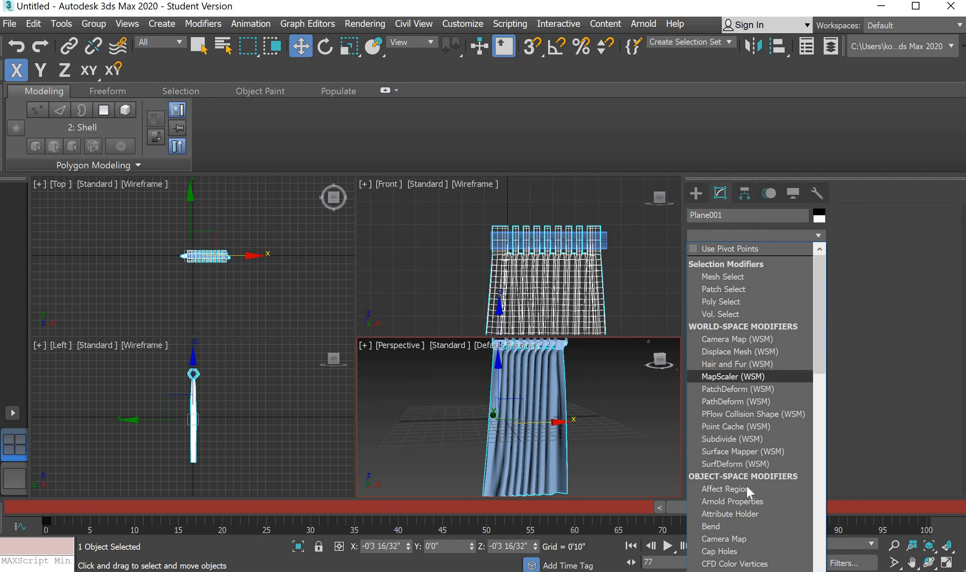
{"action": "key", "text": "t"}
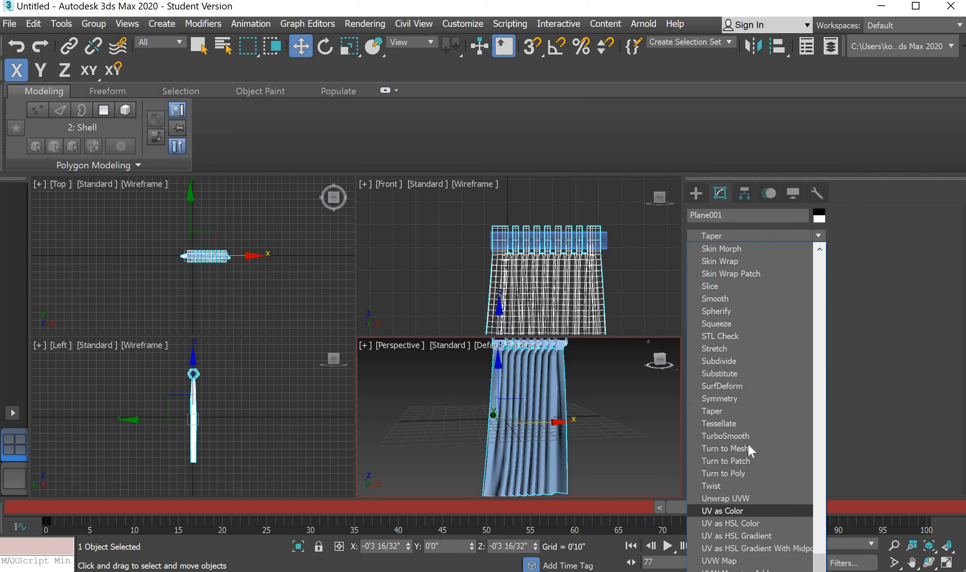
{"action": "left_click", "coordinate": [756, 434]}
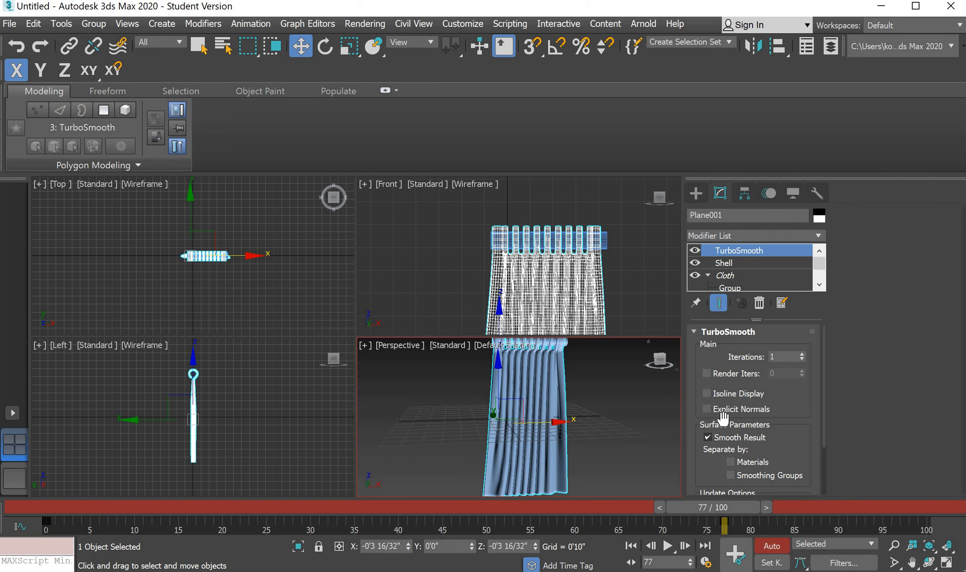
{"action": "scroll", "coordinate": [602, 387], "scroll_direction": "down", "scroll_amount": 2}
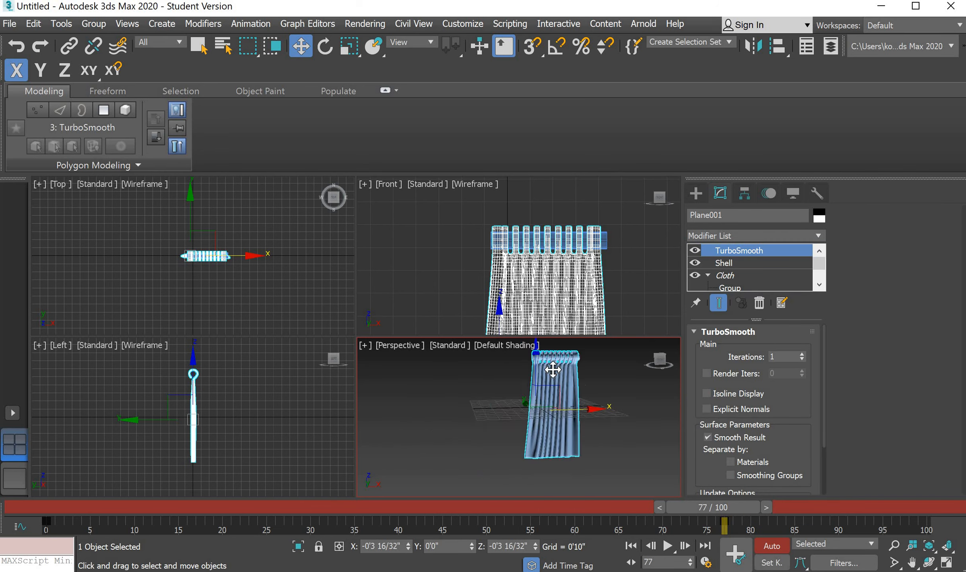
{"action": "scroll", "coordinate": [553, 370], "scroll_direction": "up", "scroll_amount": 4}
{"action": "scroll", "coordinate": [628, 357], "scroll_direction": "down", "scroll_amount": 2}
{"action": "scroll", "coordinate": [591, 352], "scroll_direction": "up", "scroll_amount": 5}
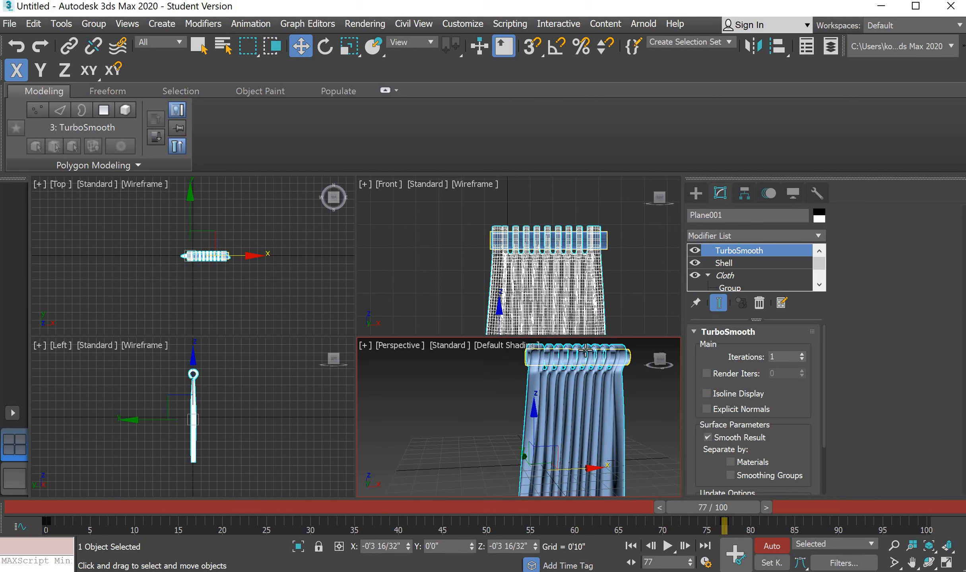
{"action": "scroll", "coordinate": [642, 366], "scroll_direction": "down", "scroll_amount": 2}
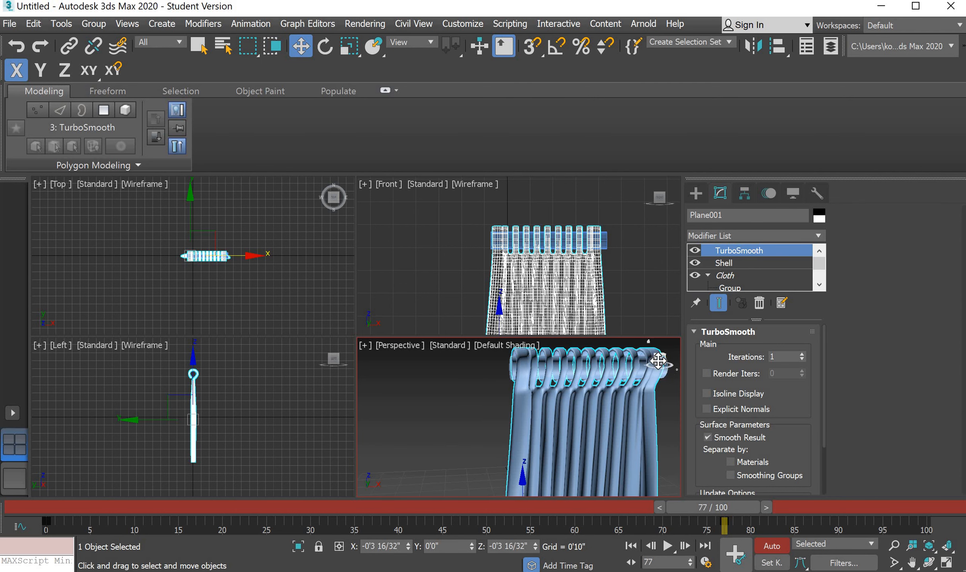
{"action": "left_click_drag", "start_coordinate": [660, 359], "coordinate": [634, 382]}
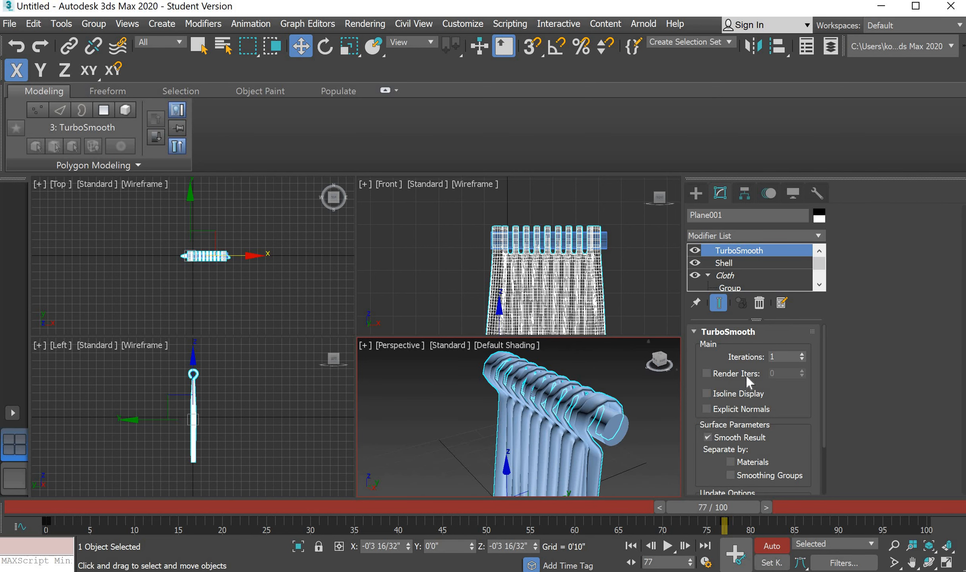
{"action": "left_click", "coordinate": [802, 355]}
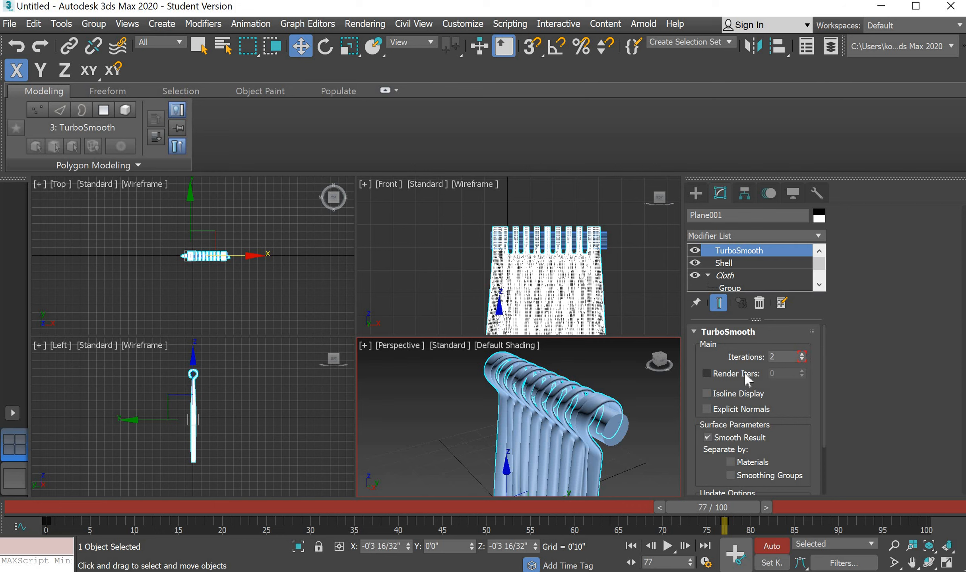
Step: Deselect the curtain panel and examine its smoothed folds and loops in the Perspective viewport
{"action": "scroll", "coordinate": [612, 382], "scroll_direction": "down", "scroll_amount": 6}
{"action": "scroll", "coordinate": [615, 399], "scroll_direction": "up", "scroll_amount": 2}
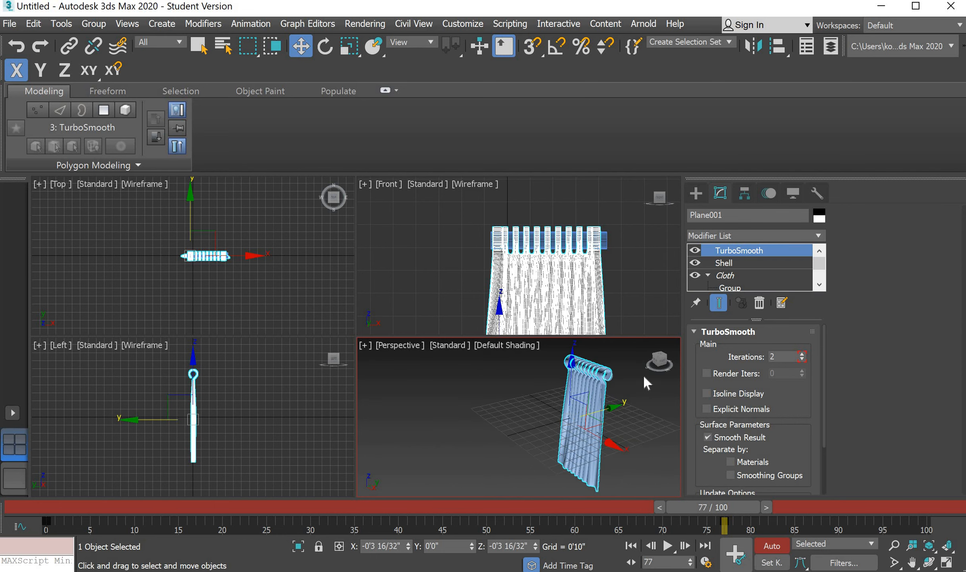
{"action": "left_click", "coordinate": [488, 411]}
{"action": "scroll", "coordinate": [602, 401], "scroll_direction": "up", "scroll_amount": 3}
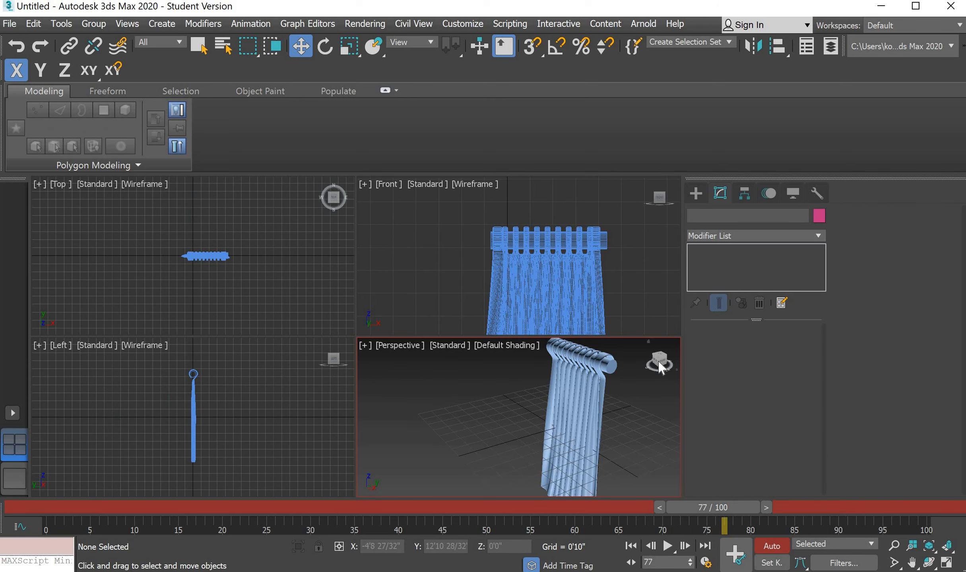